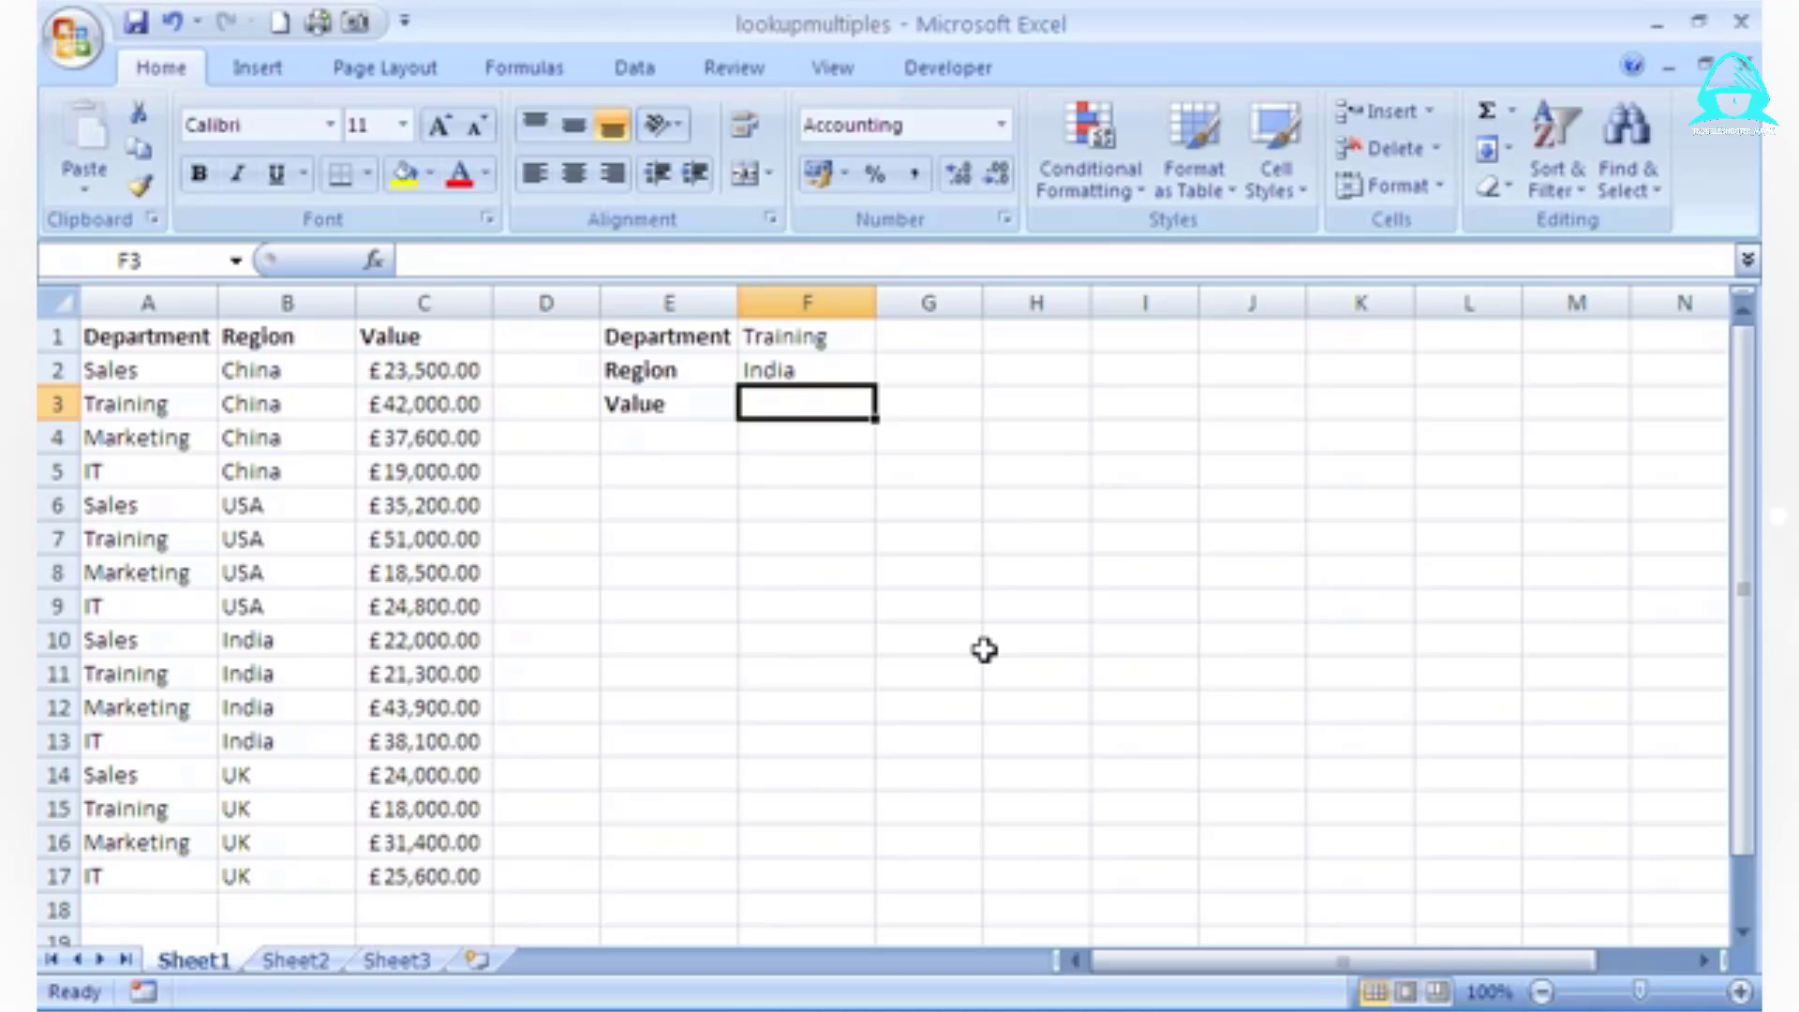
- Begin an INDEX formula in cell F3 using C2:C17 as the array, ready for the row number argument
text(=)
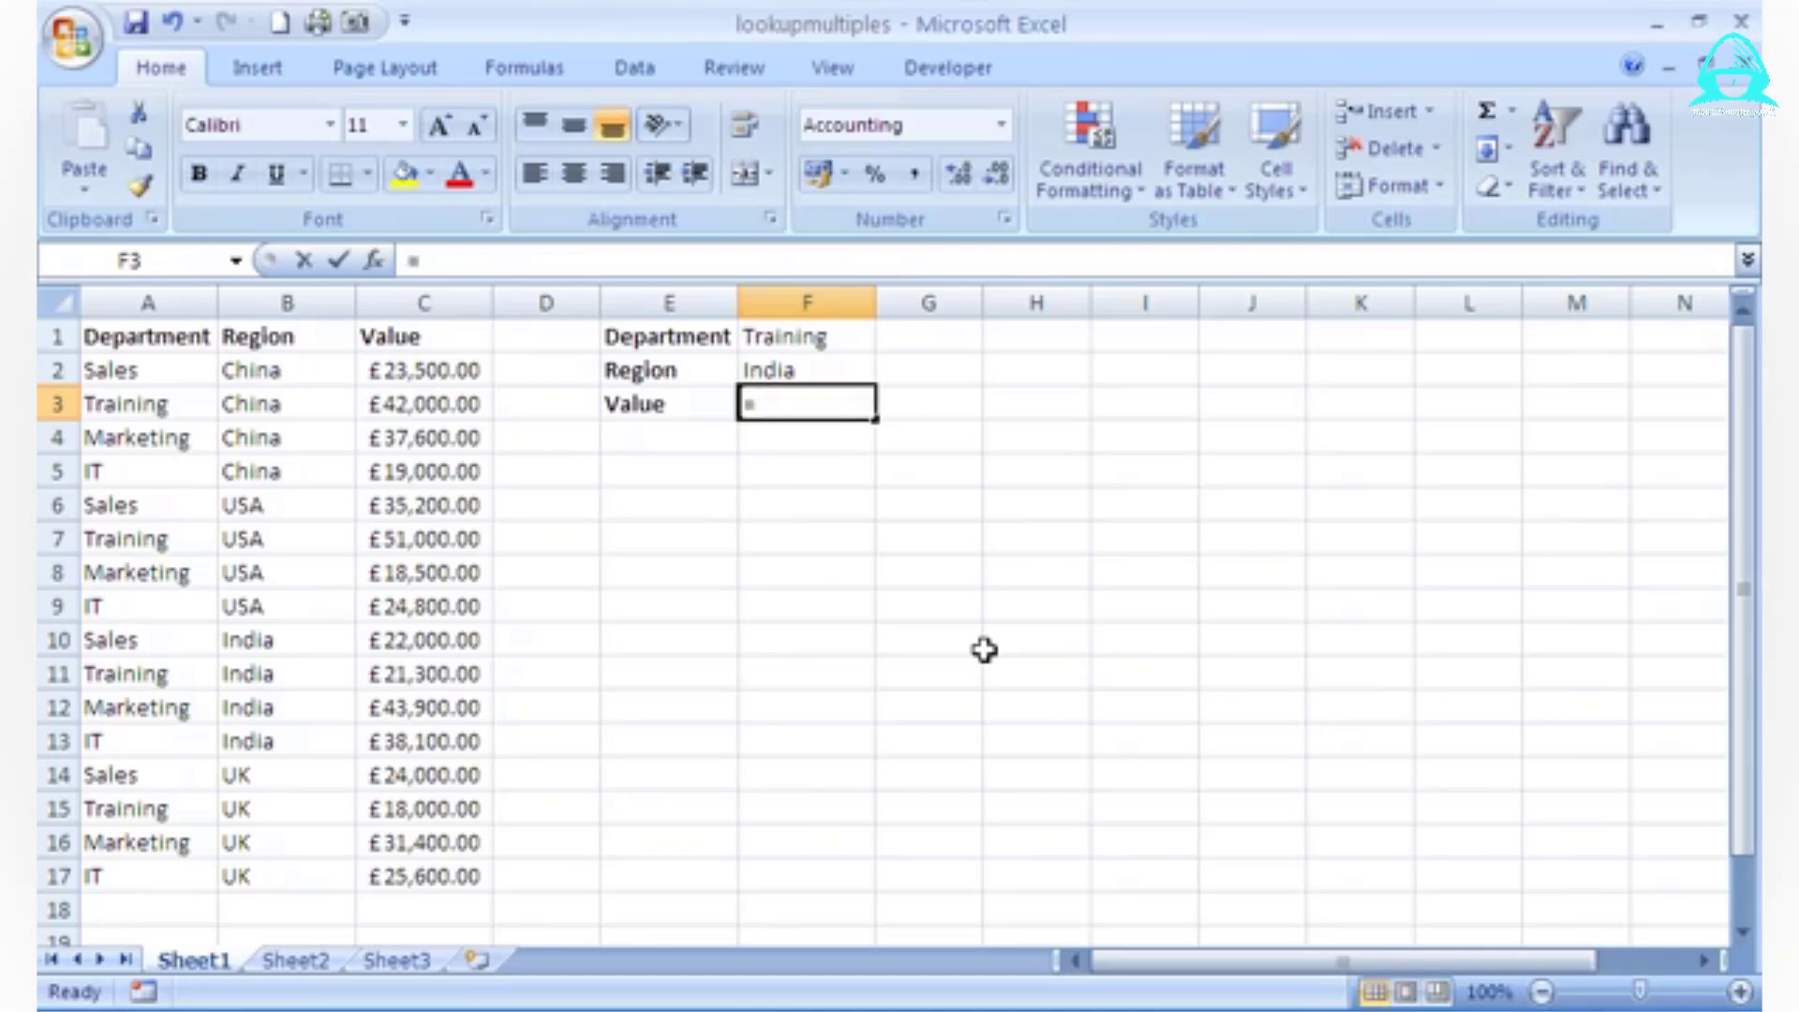
text(index)
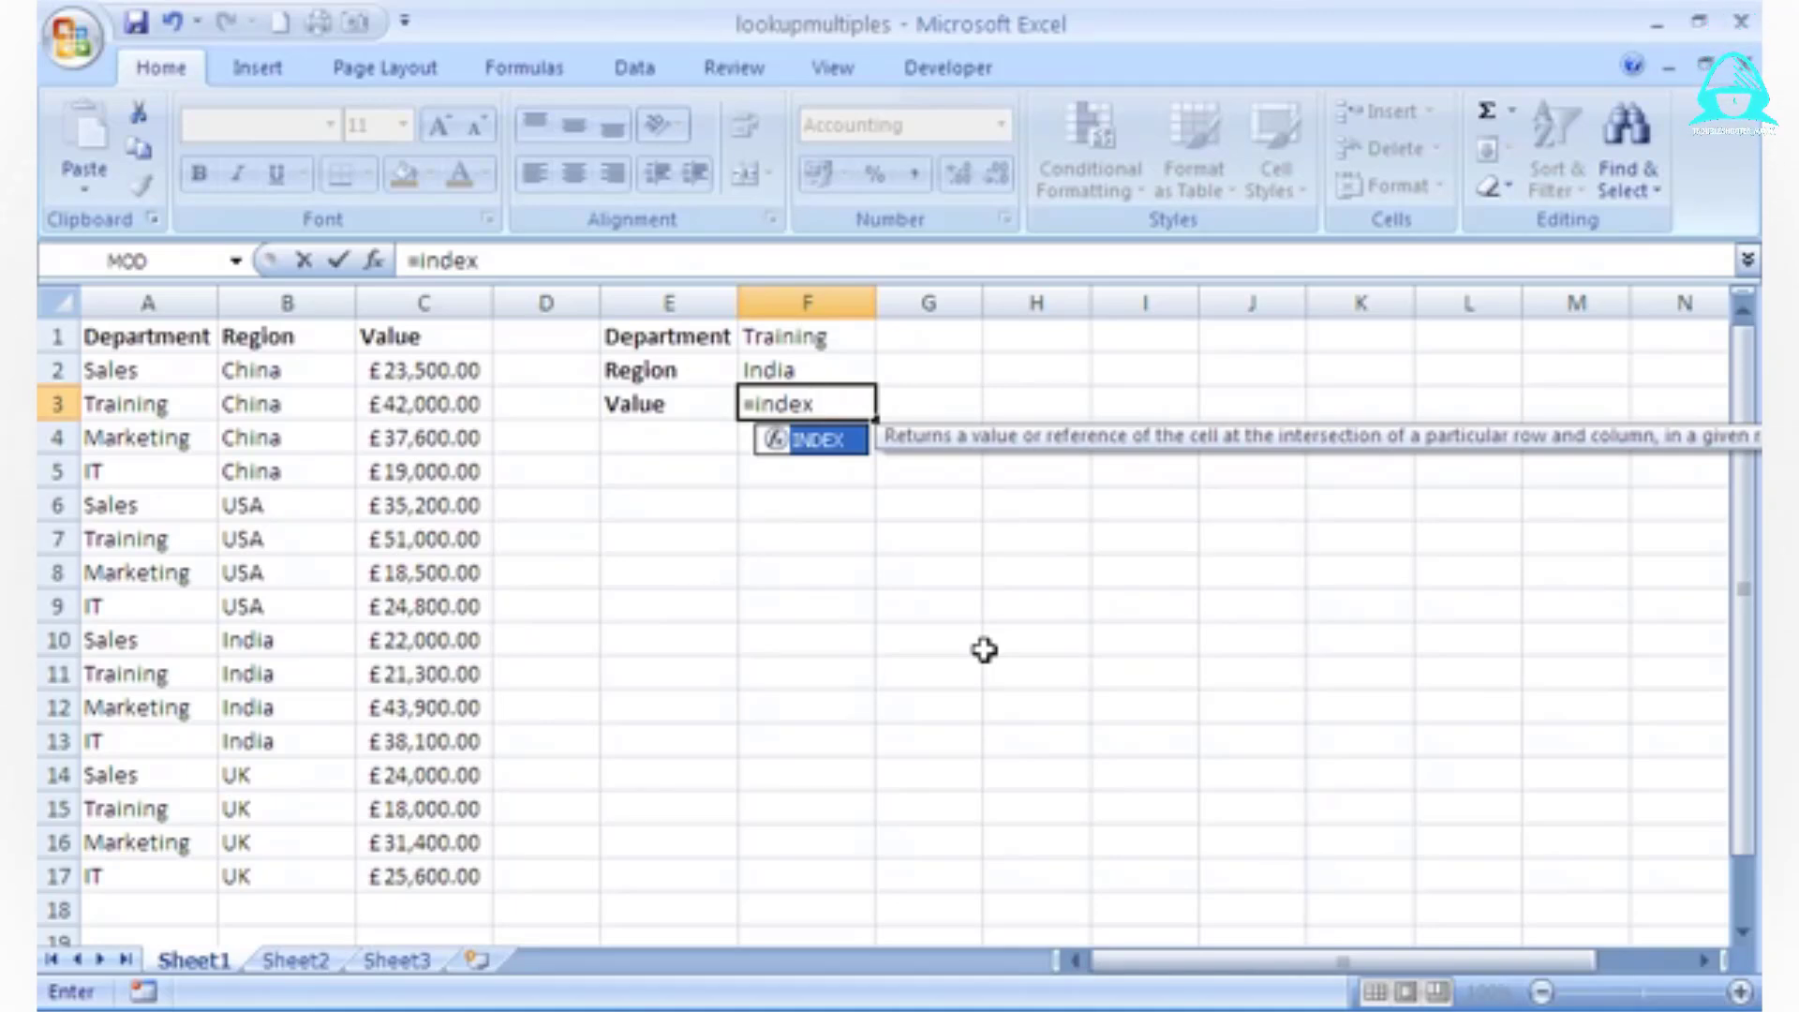
text(()
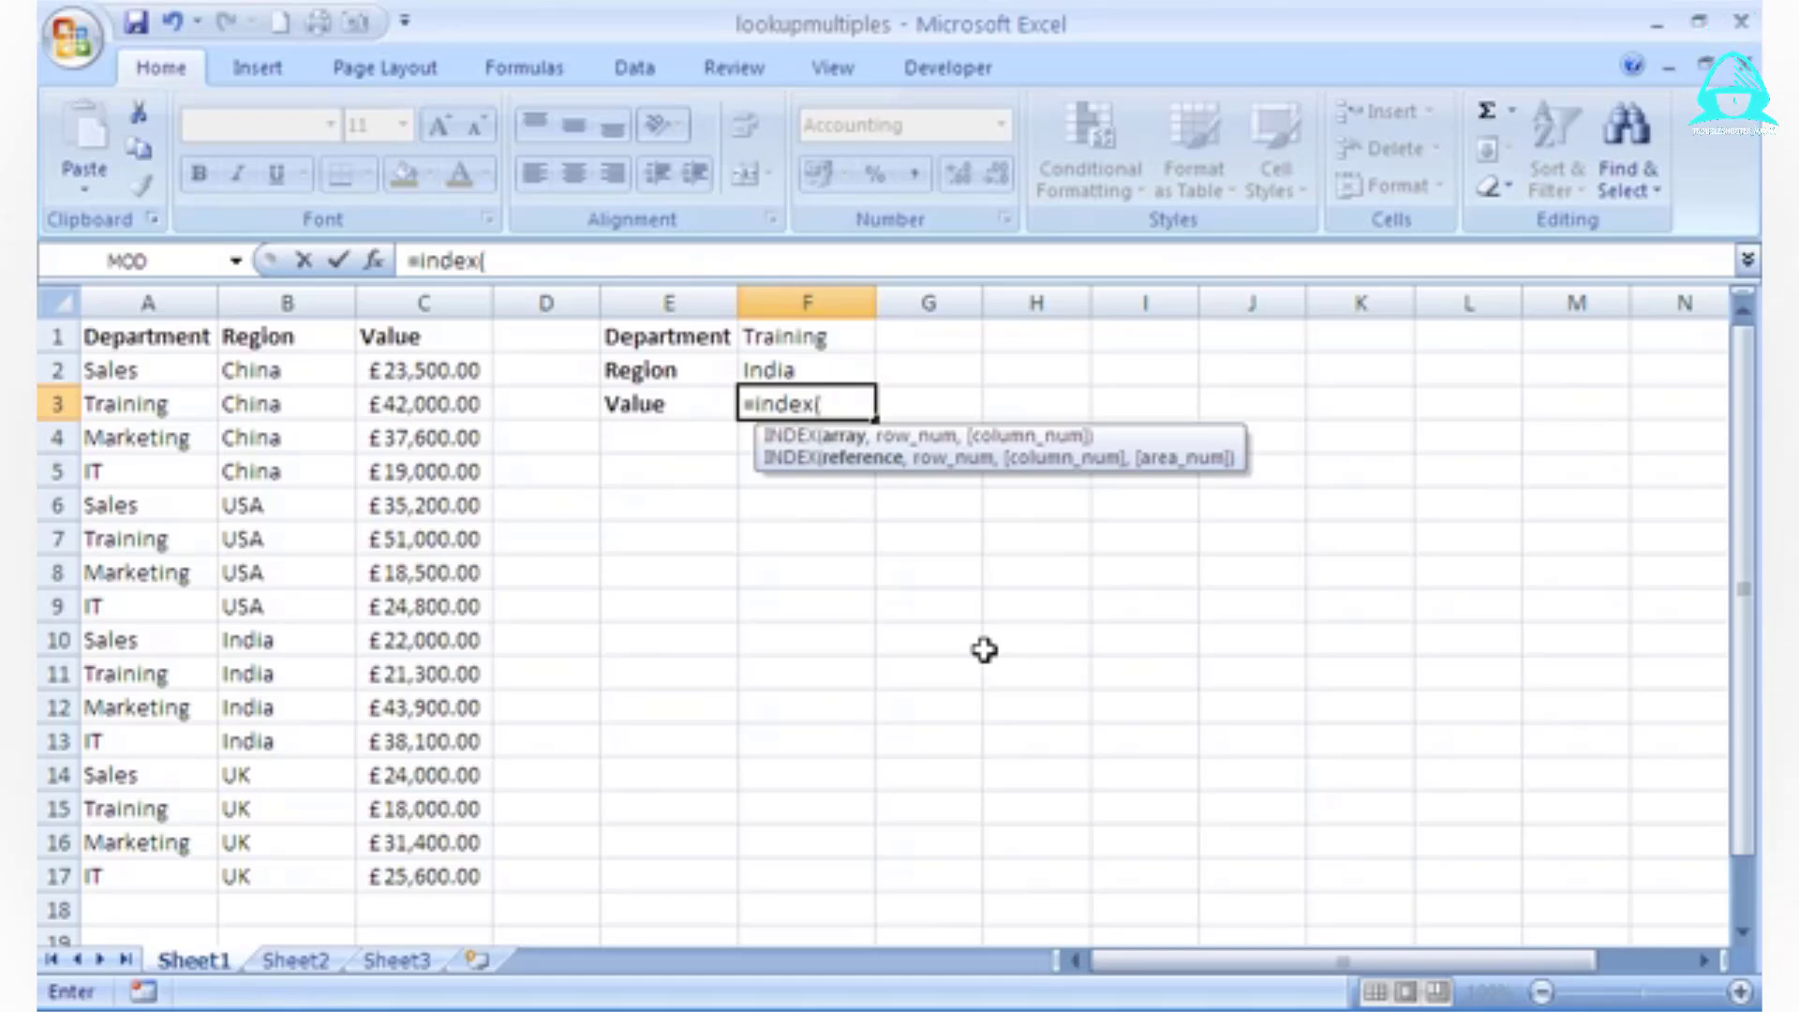
text(C)
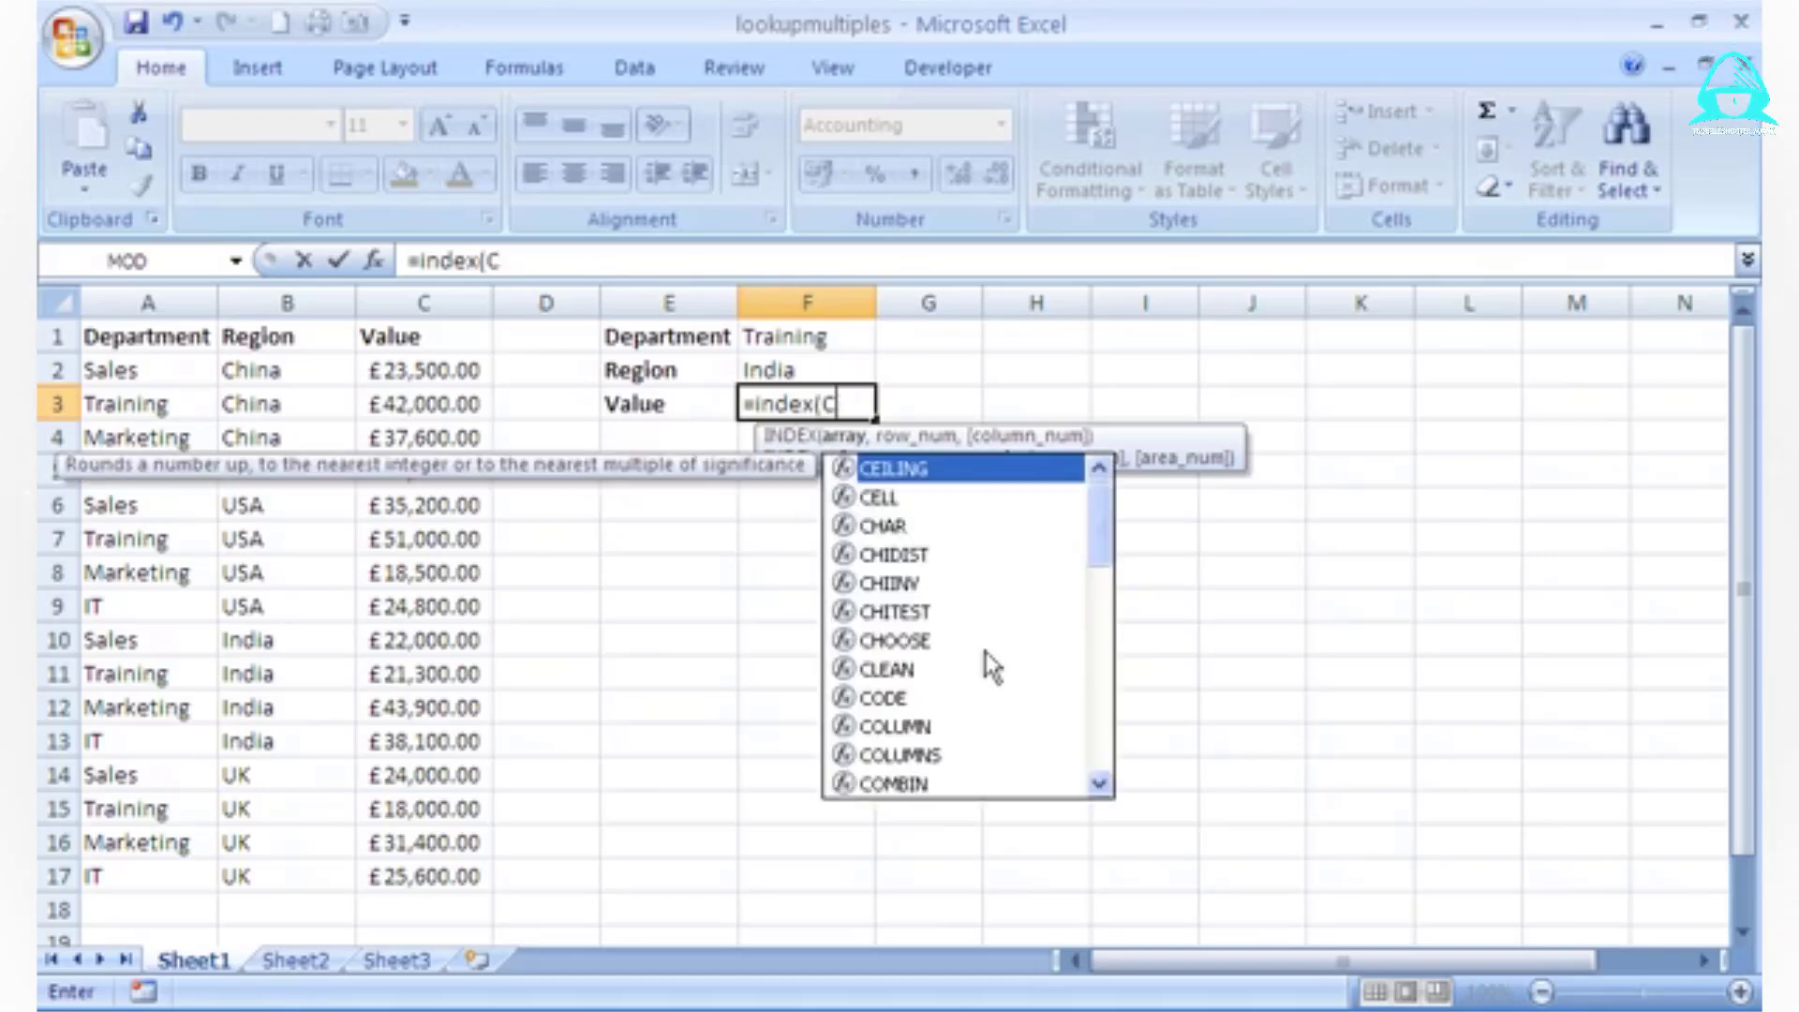
text(2:)
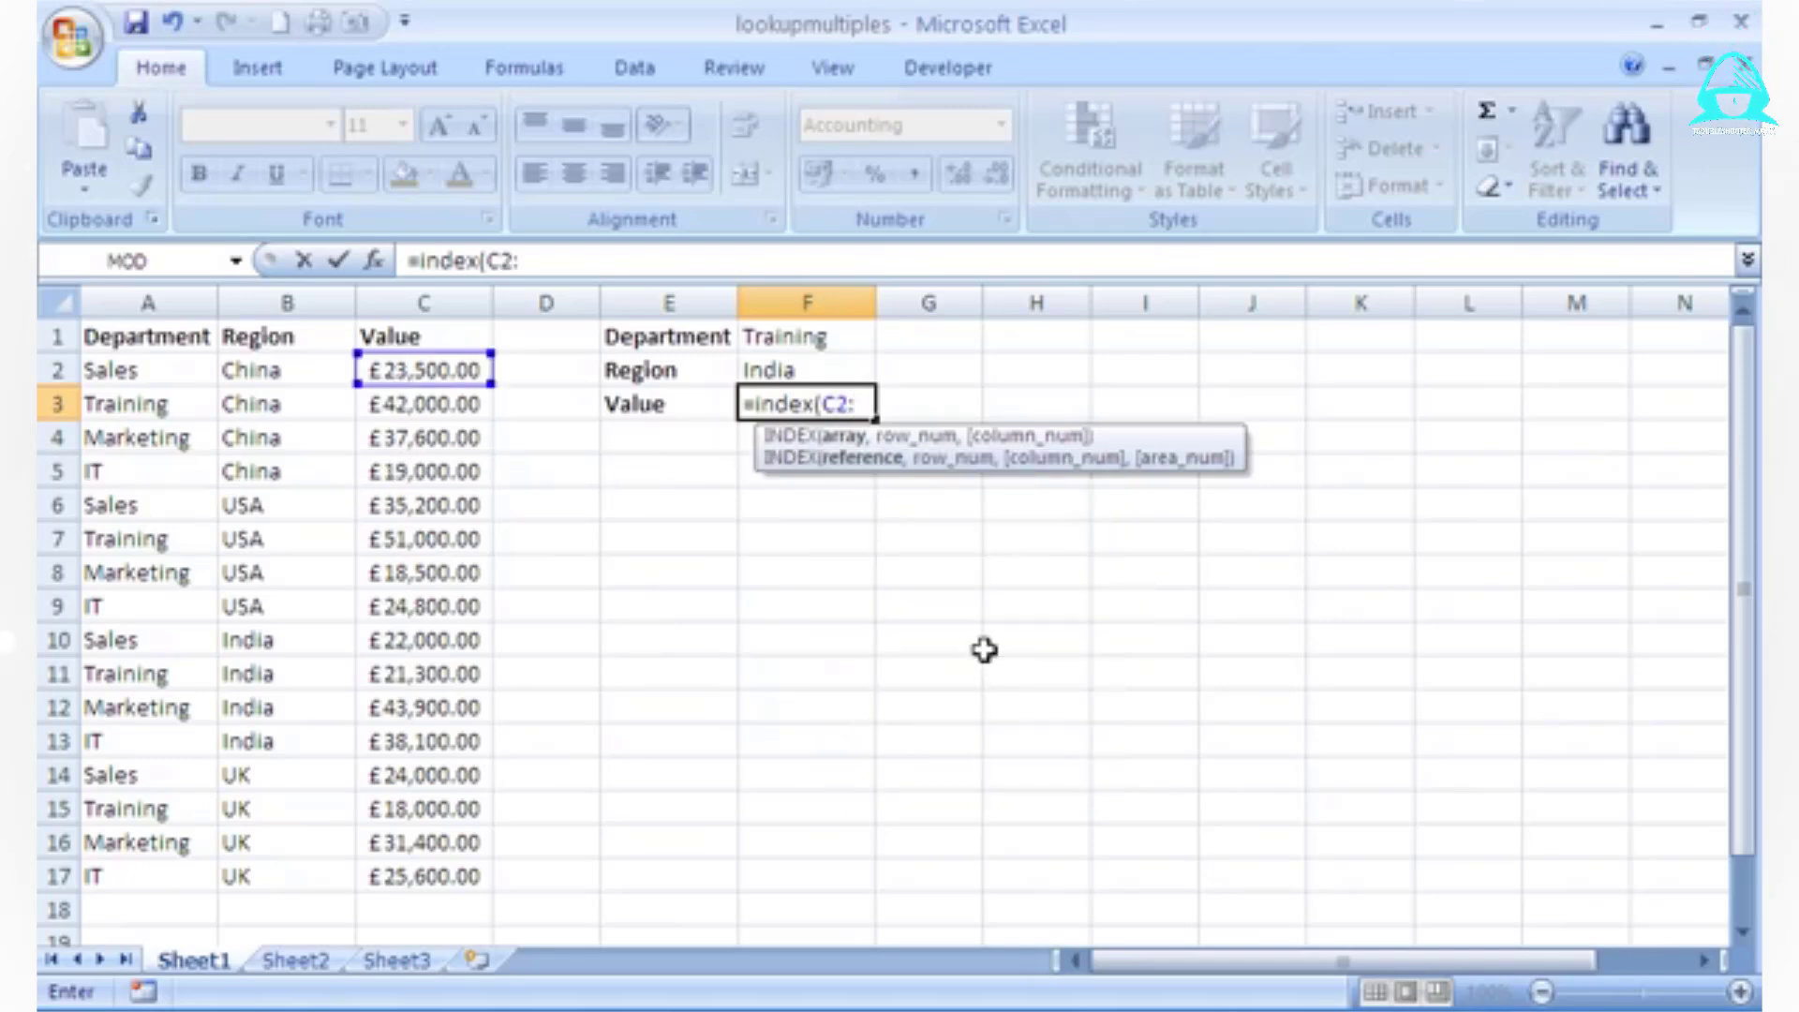
text(C)
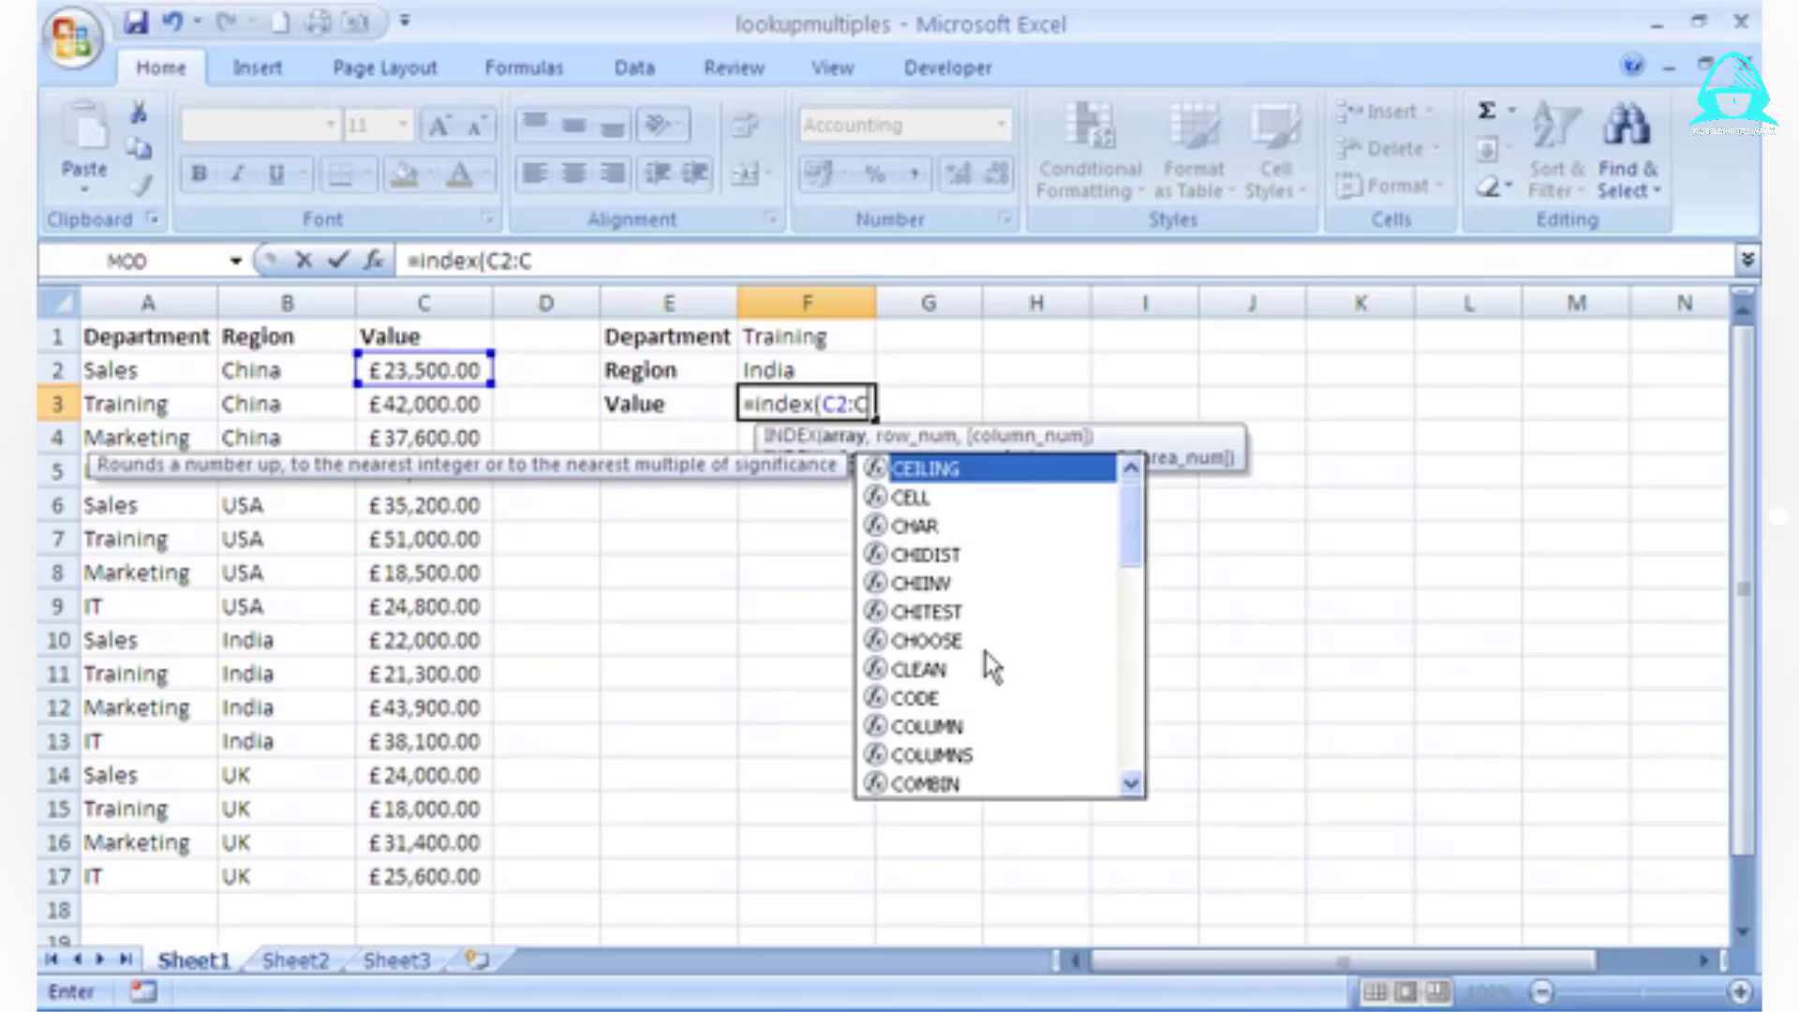
text(17)
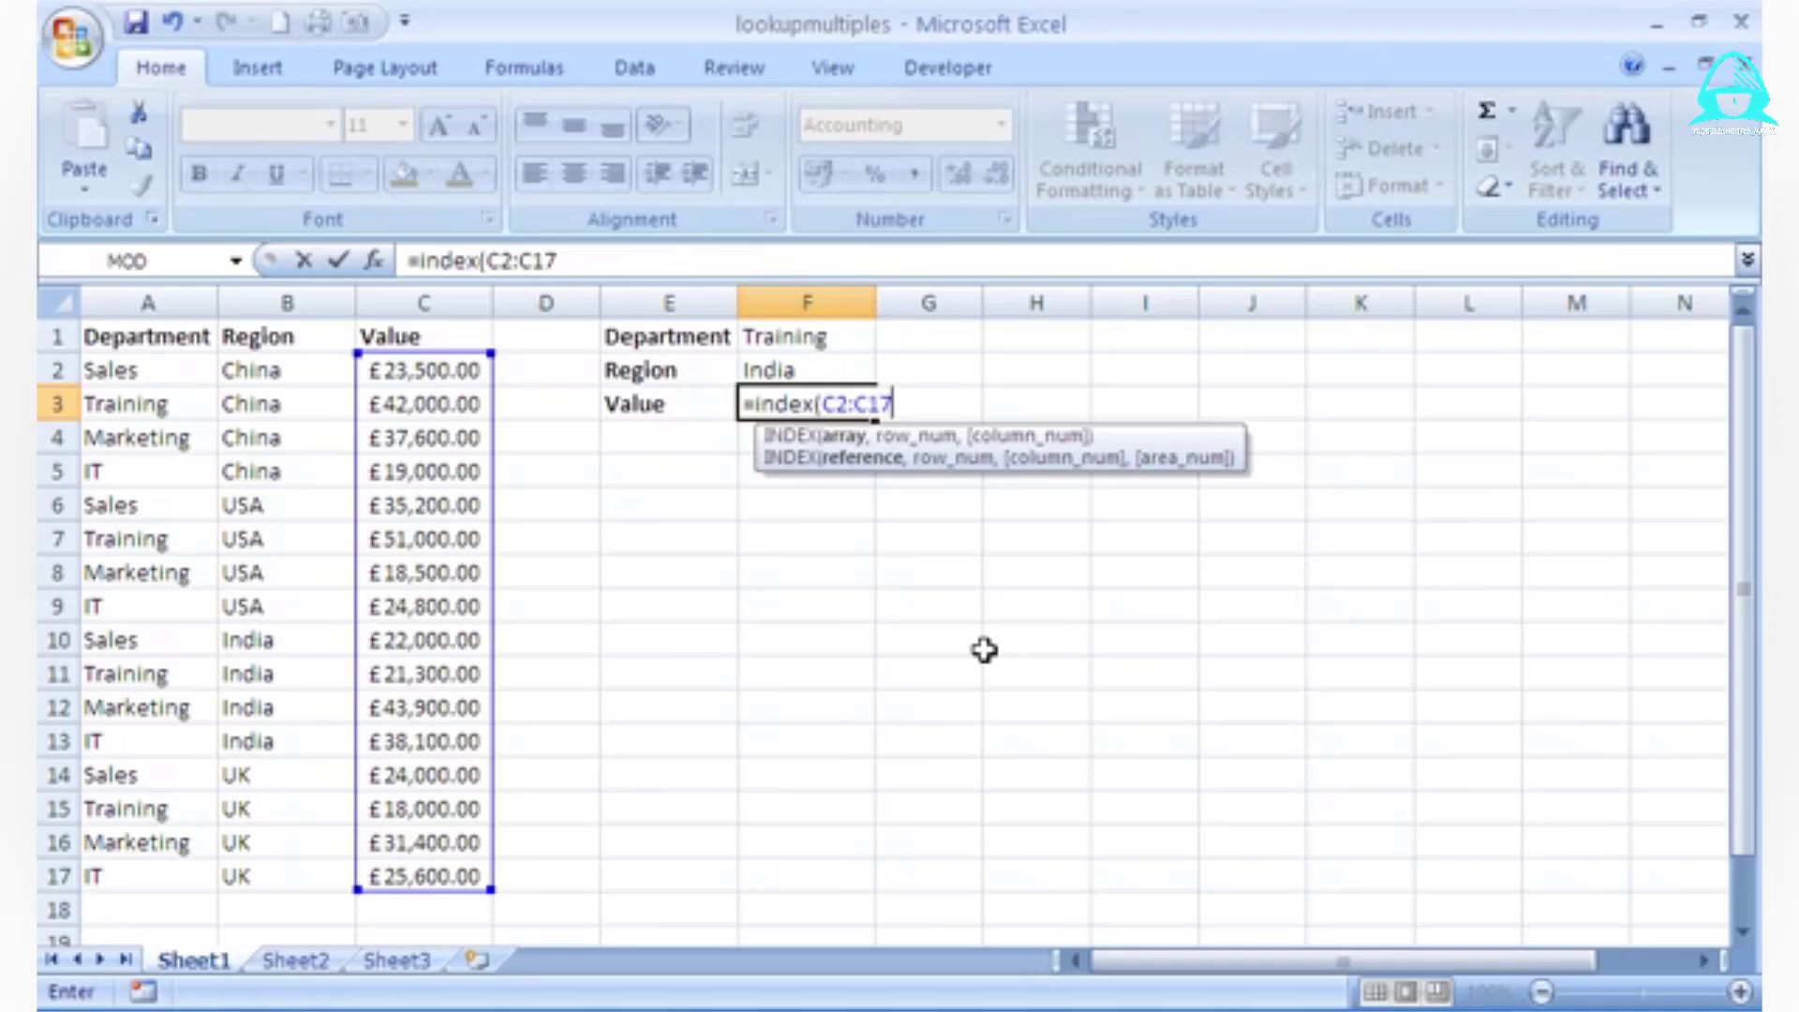
text(,)
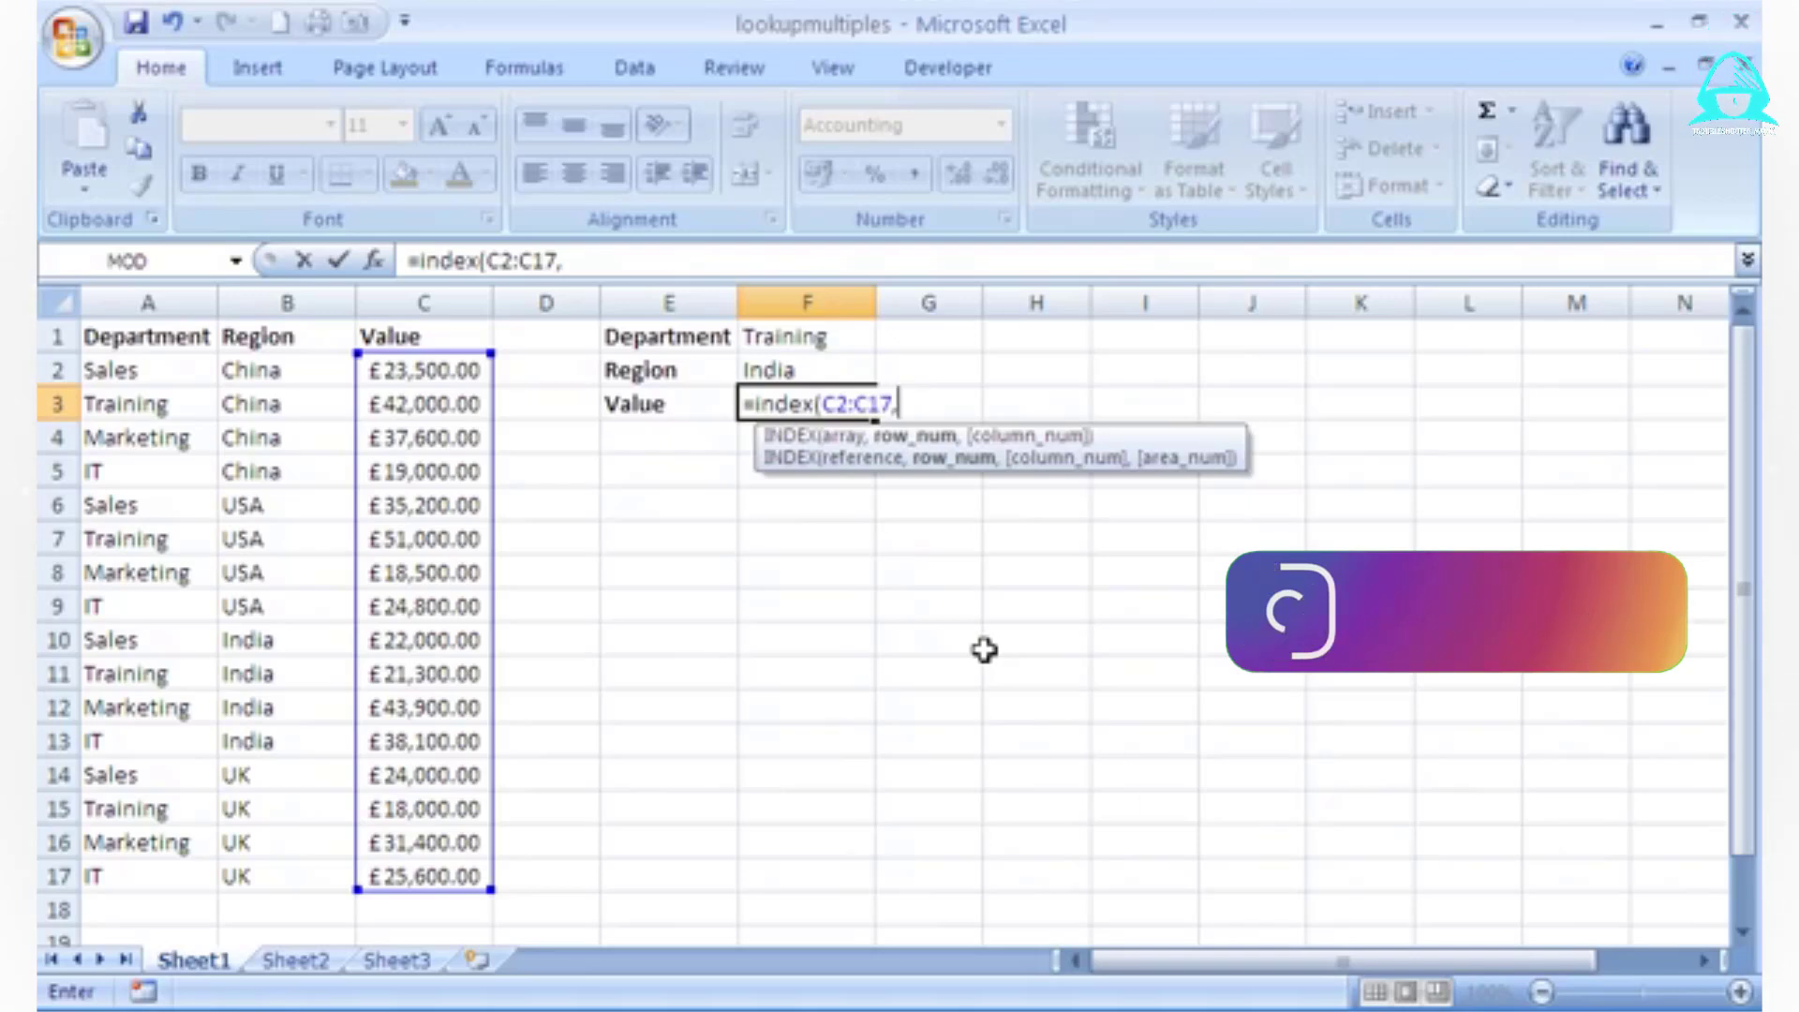
- Nest a MATCH function as the row number, with lookup value 1 and the first lookup array condition (A2:A17=F1
text(match)
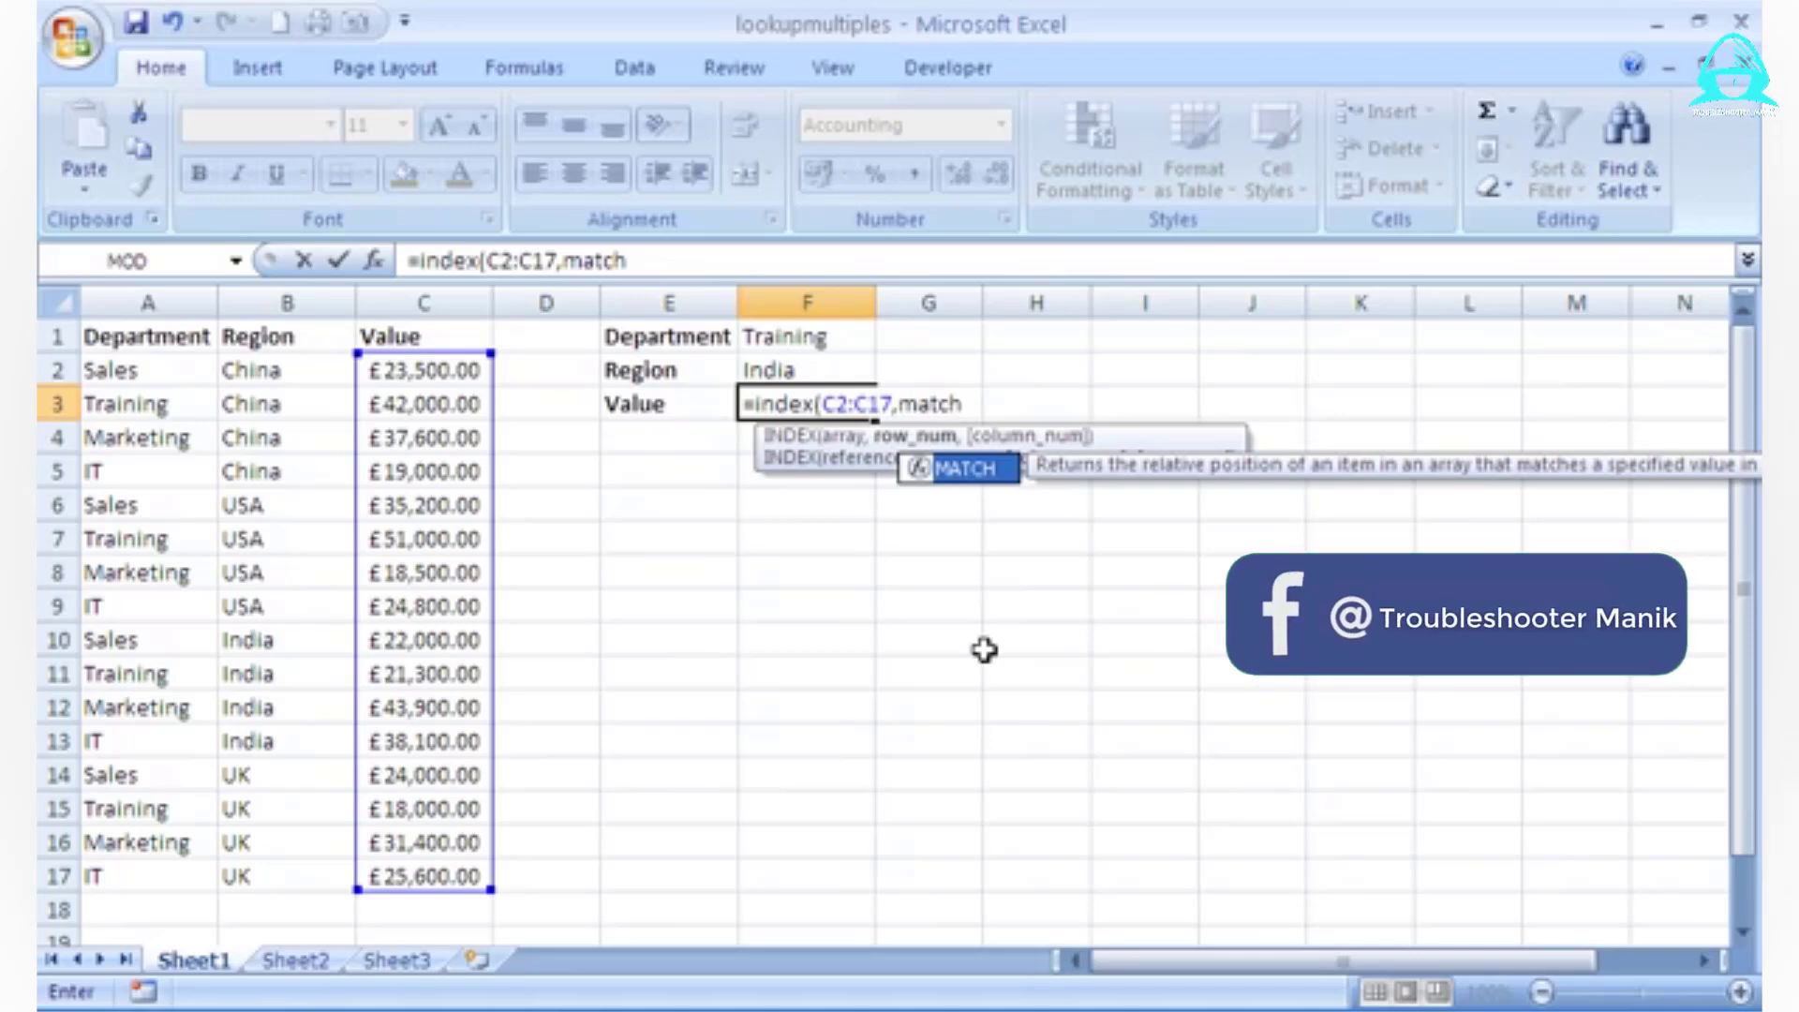
text(()
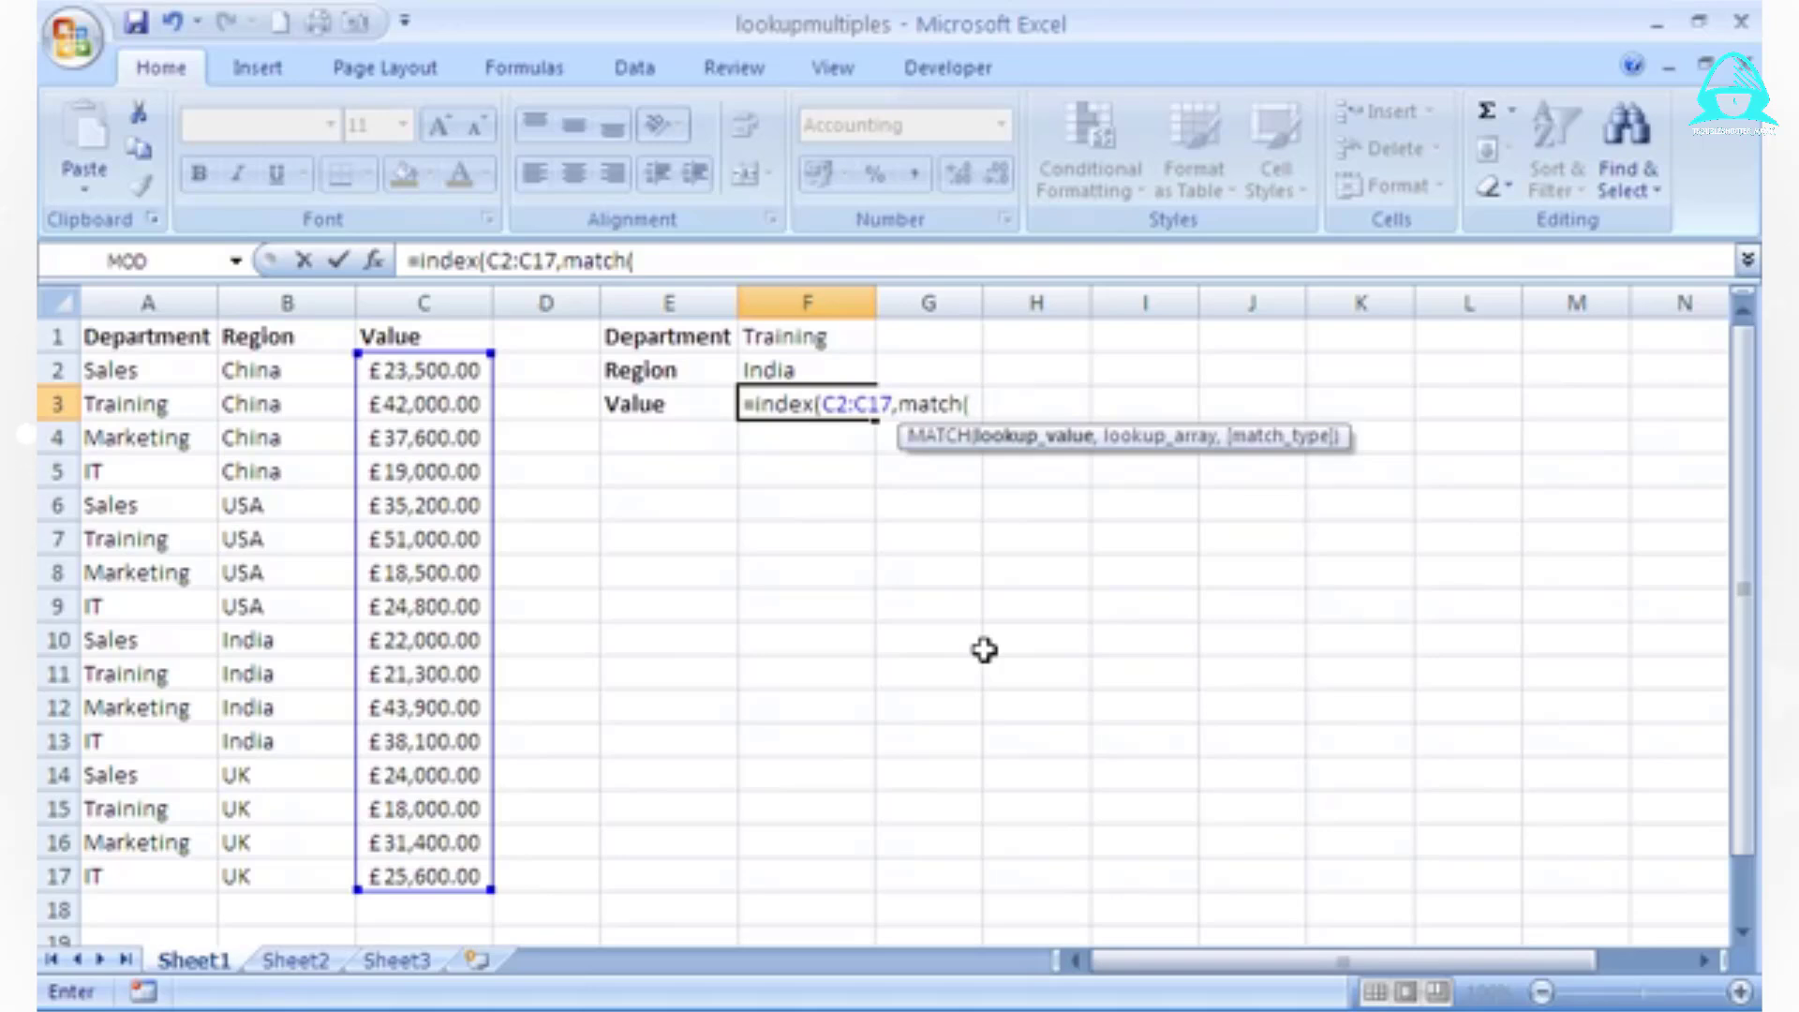
text(1)
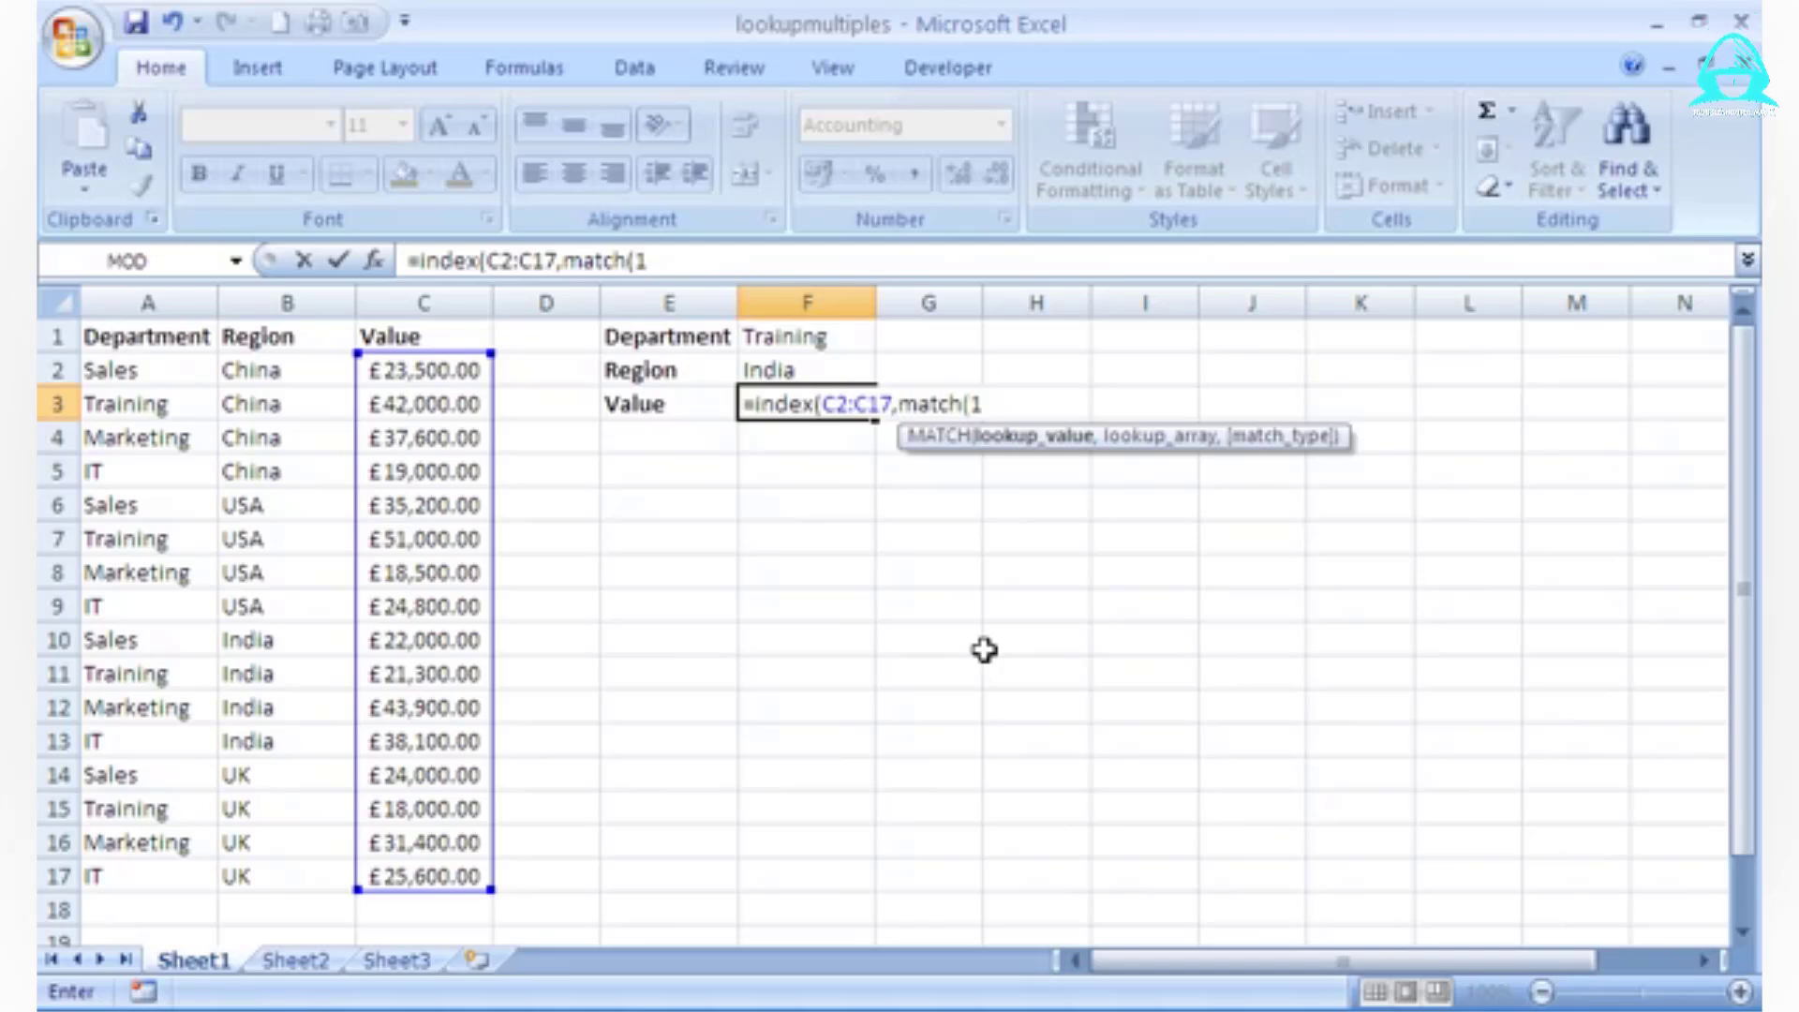
text(,()
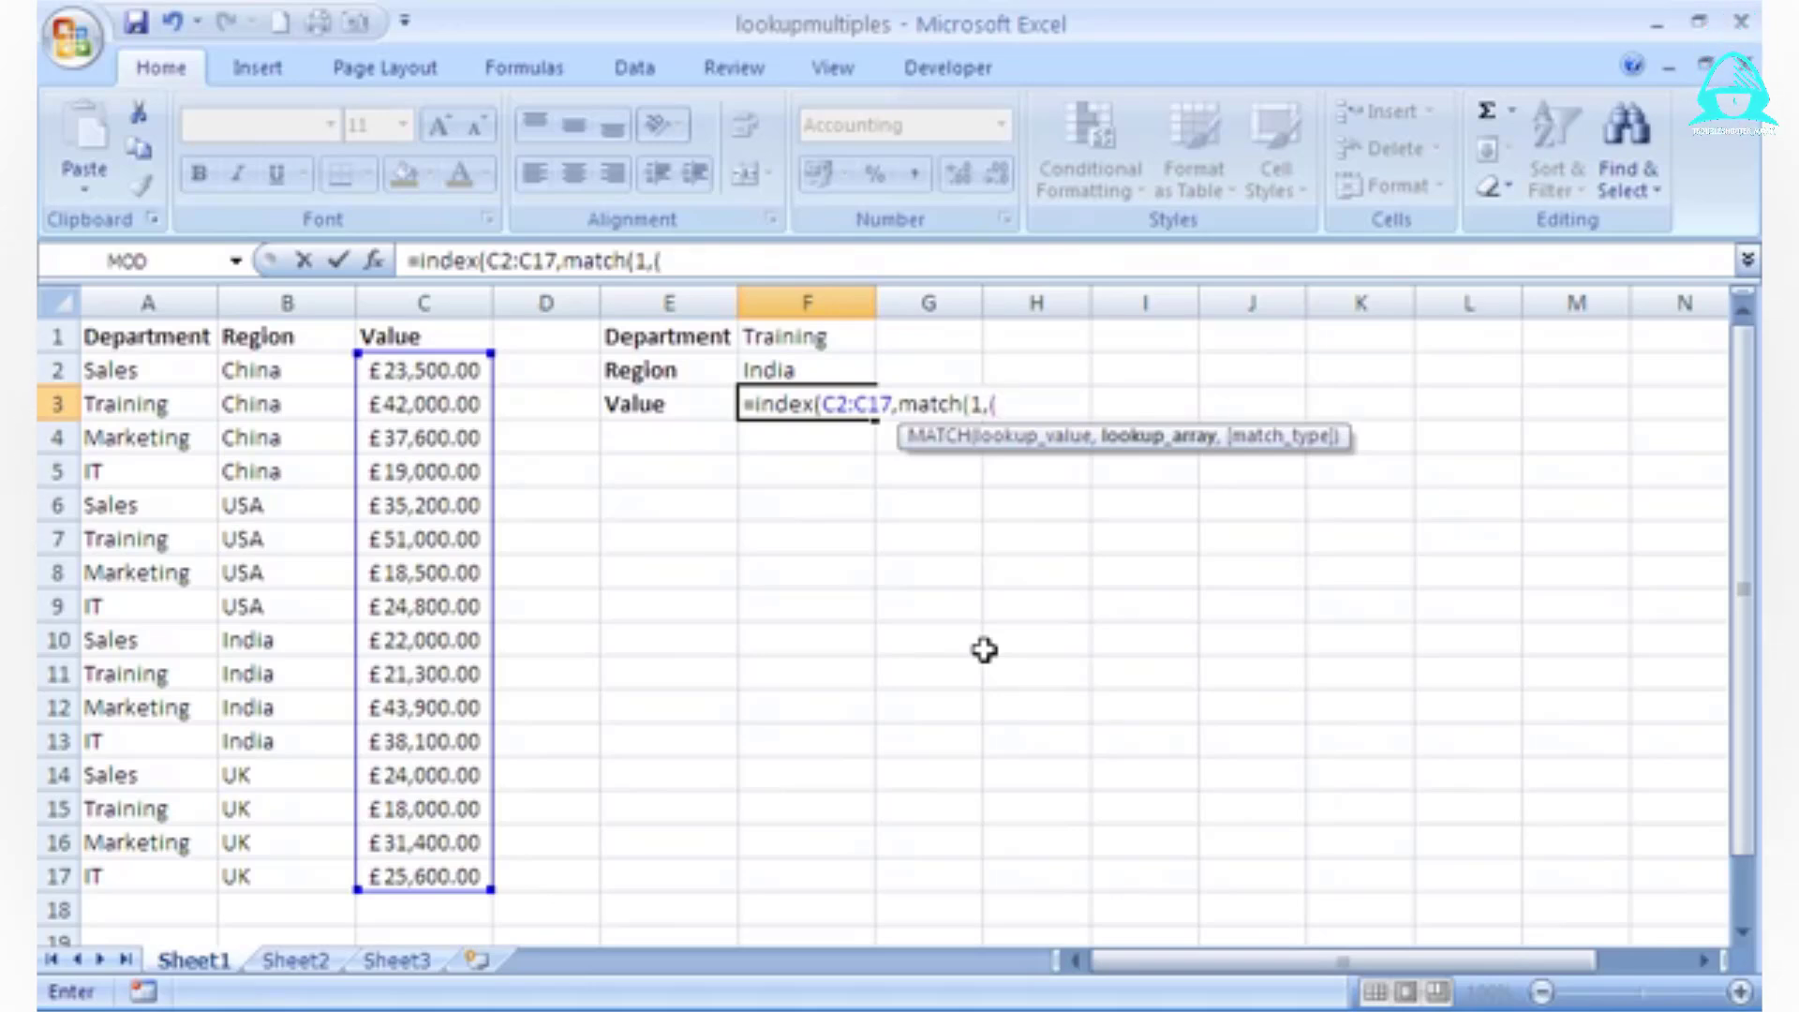
text(A2:)
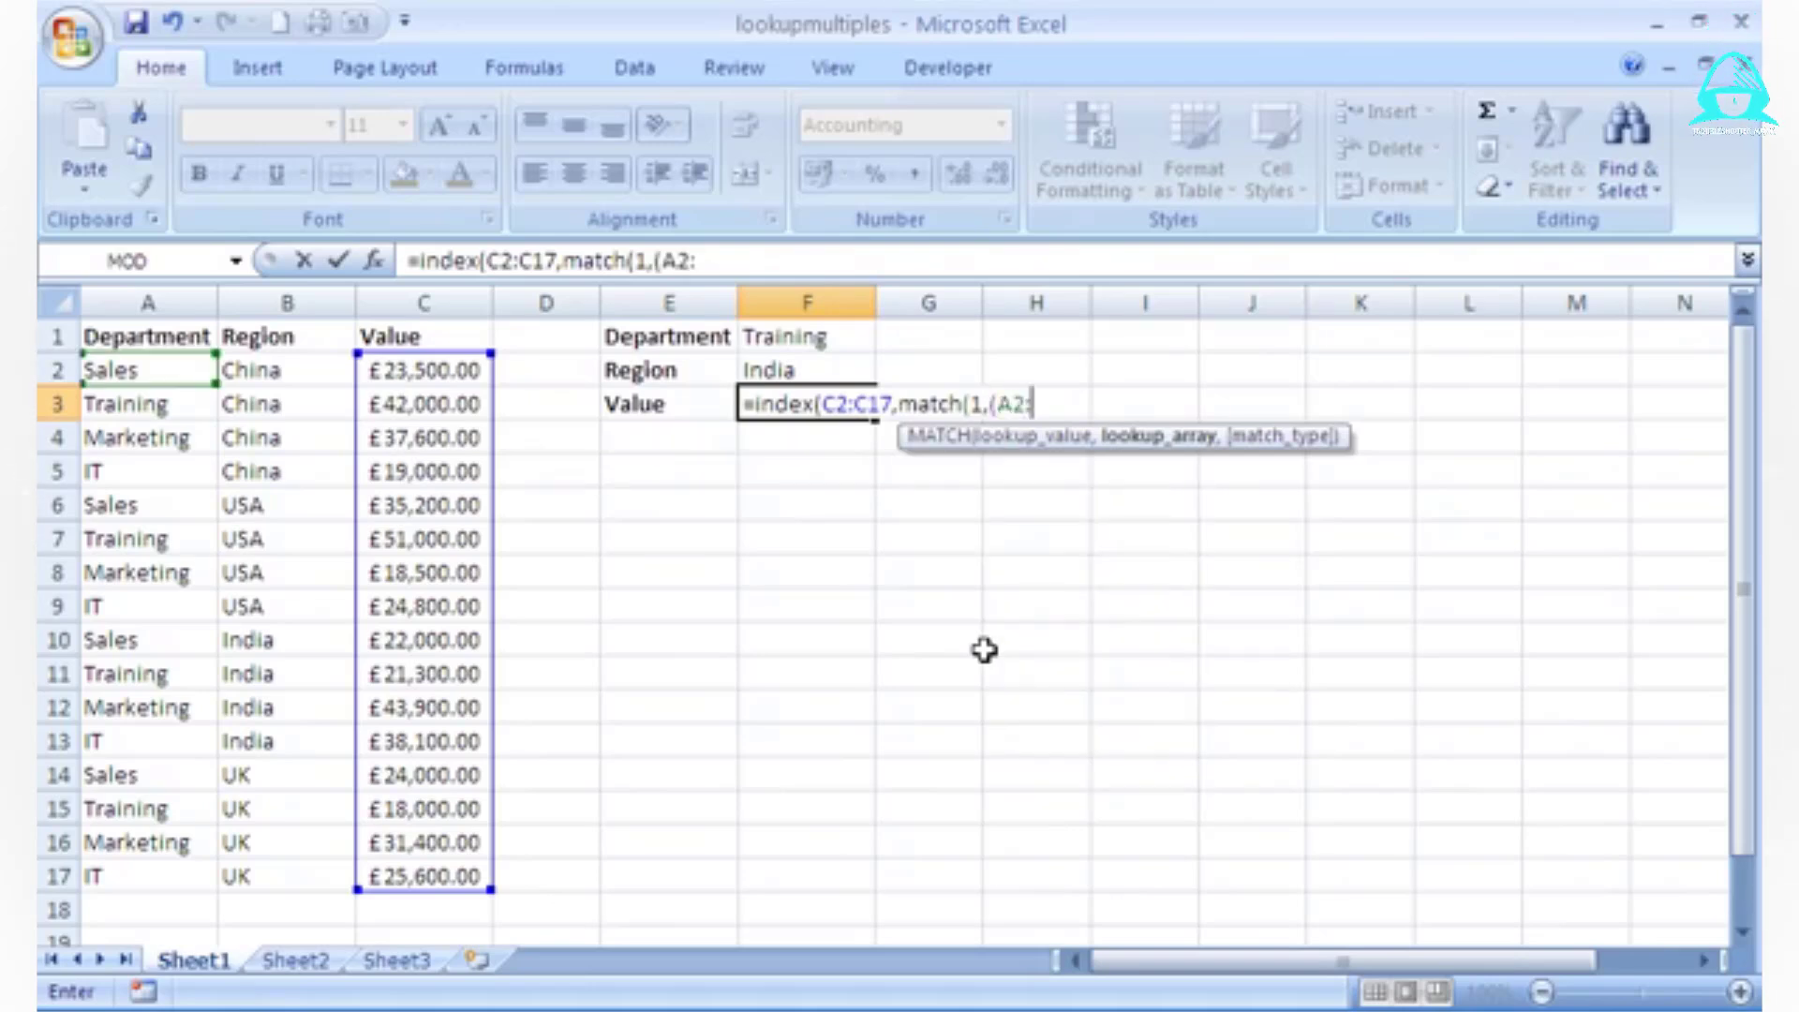
text(A17)
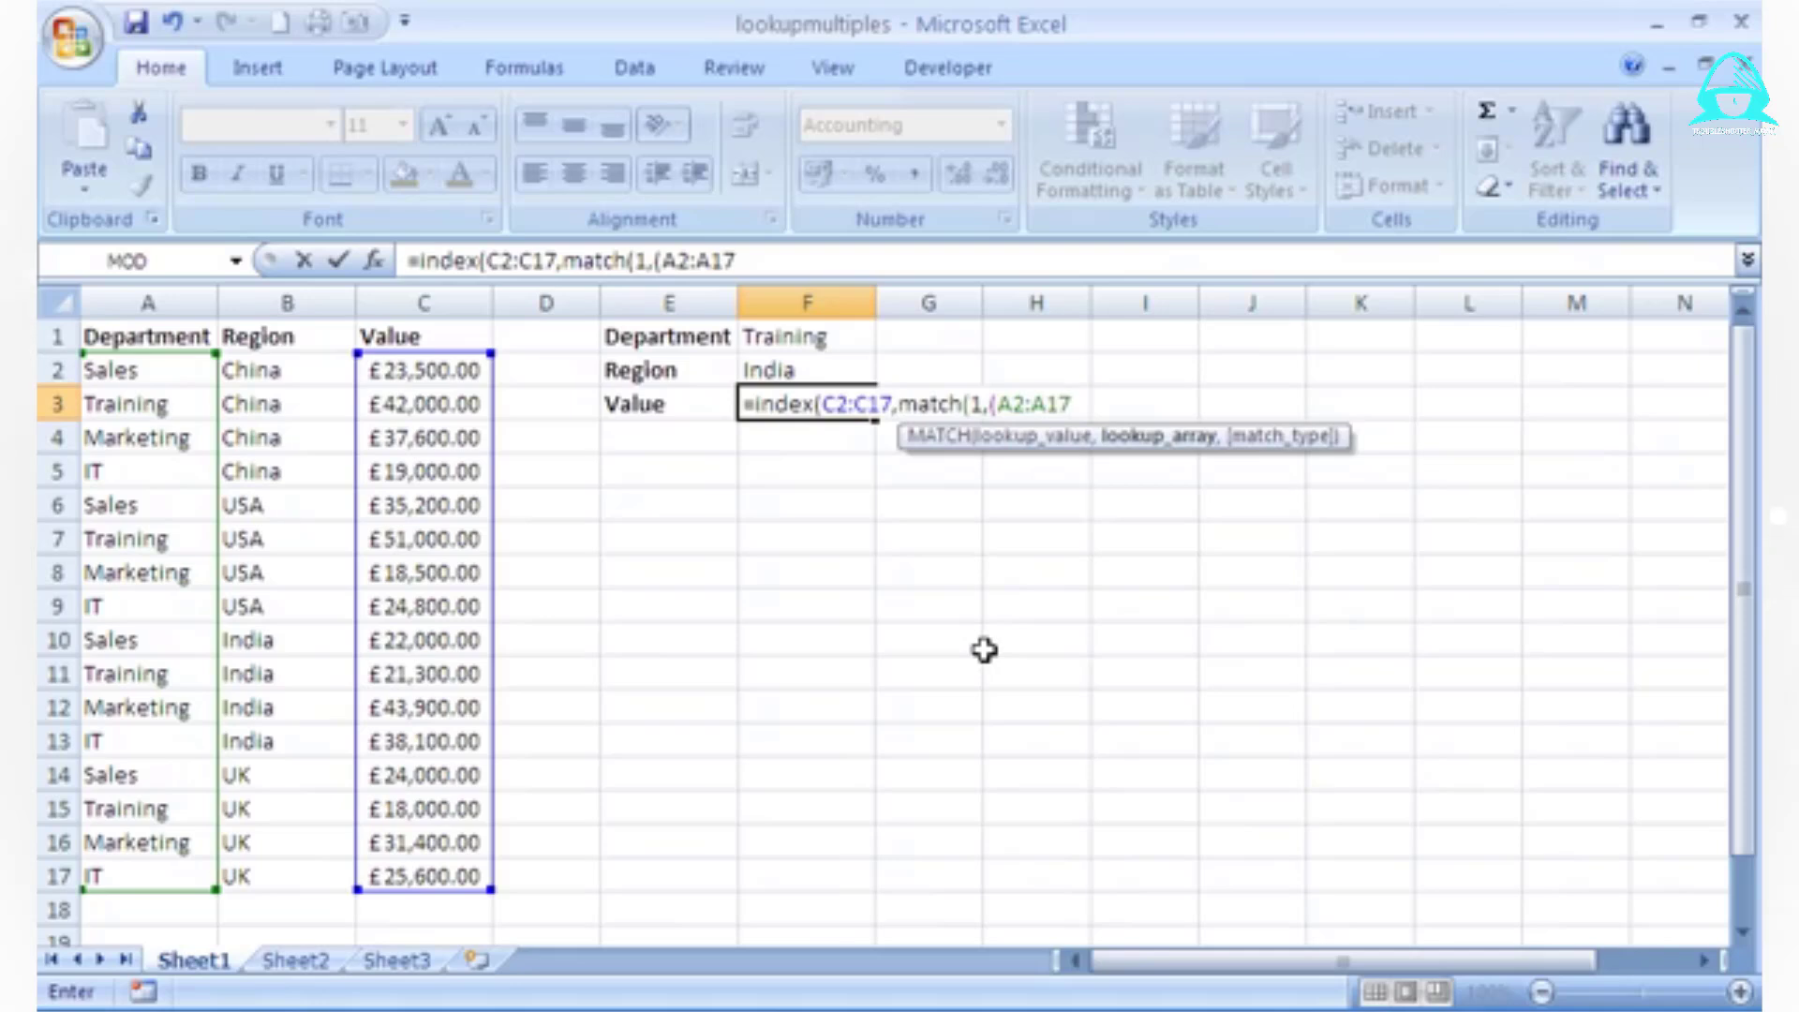
text(=F1)
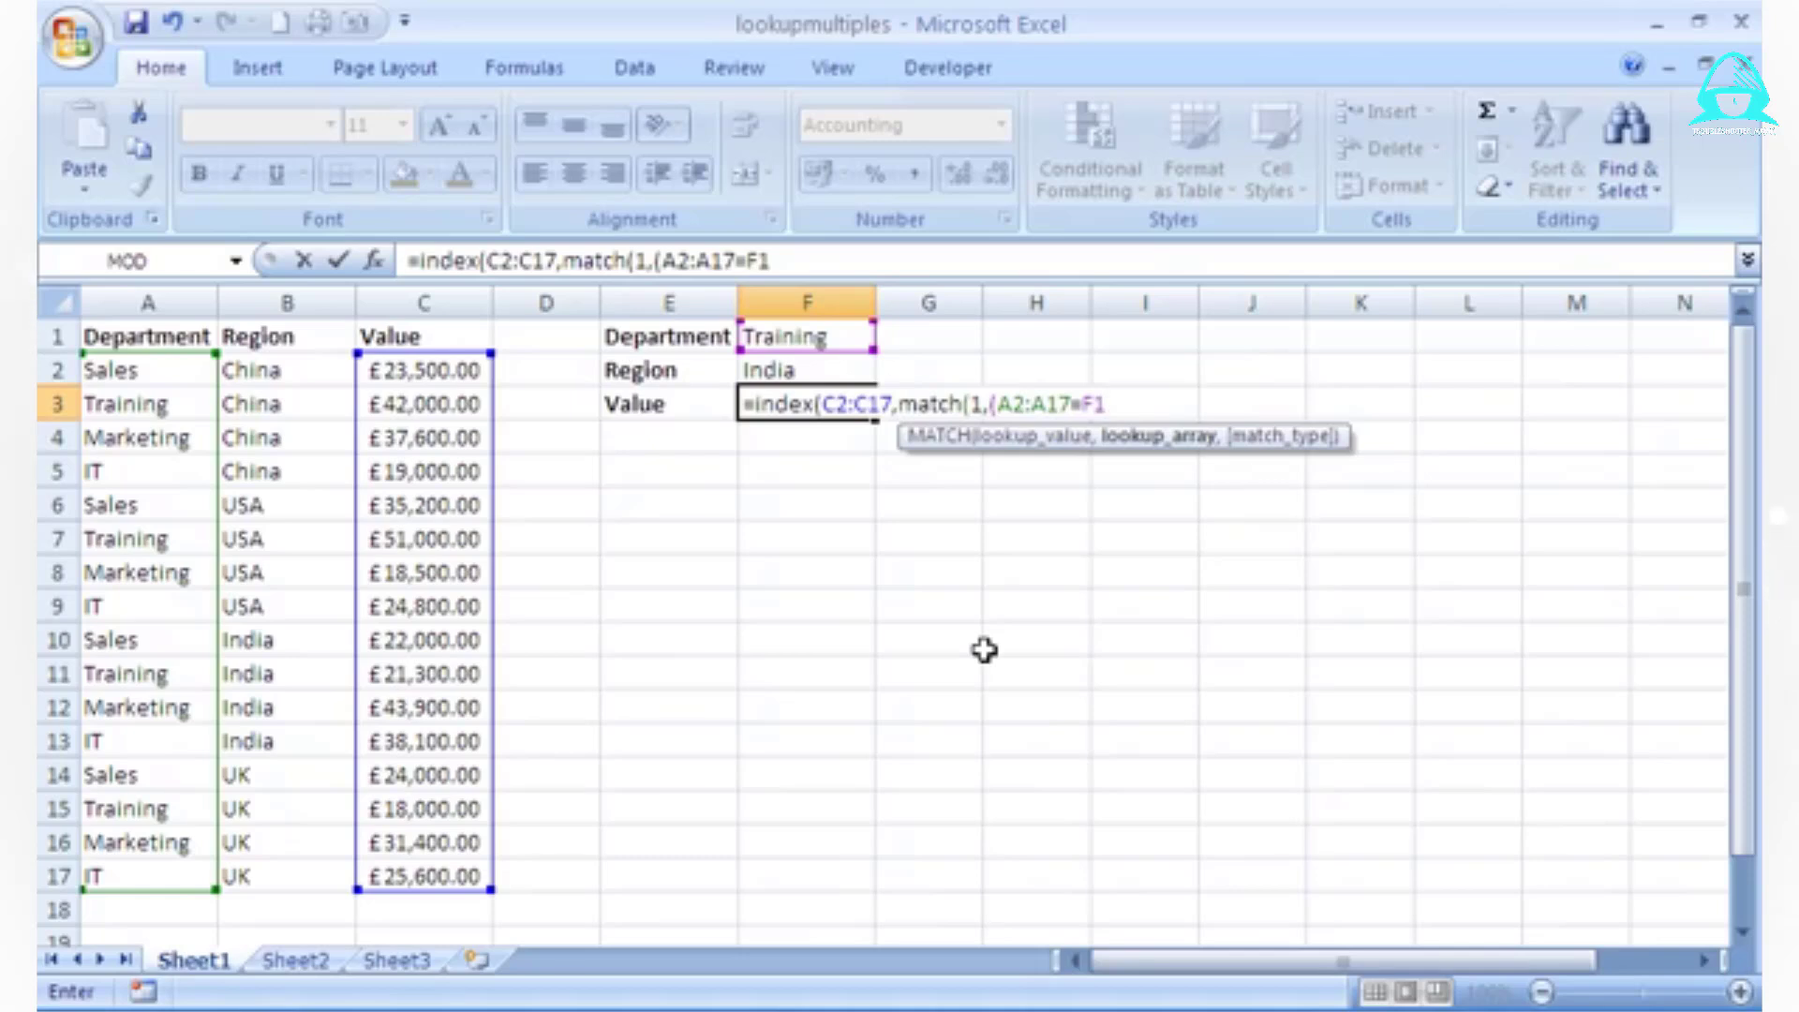
- Close the department condition and multiply it by the region condition (B2:B17=F2) in the MATCH lookup array
text()*(B)
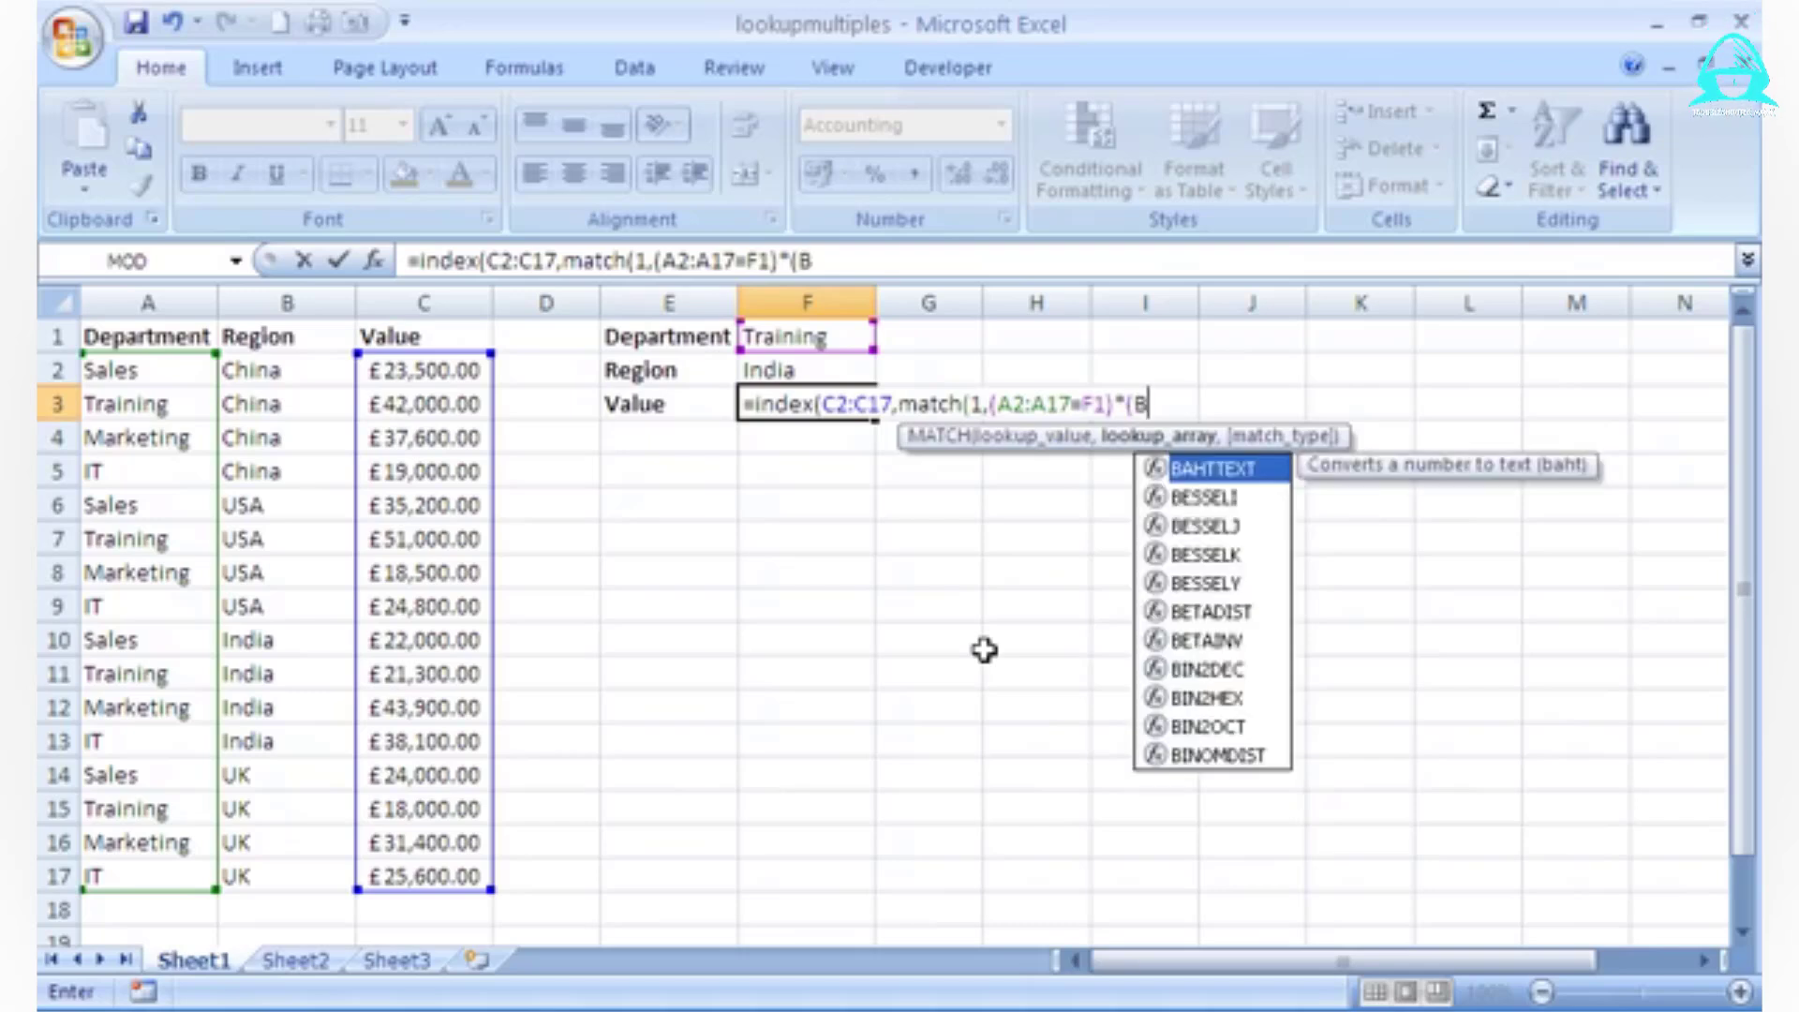
text(2:)
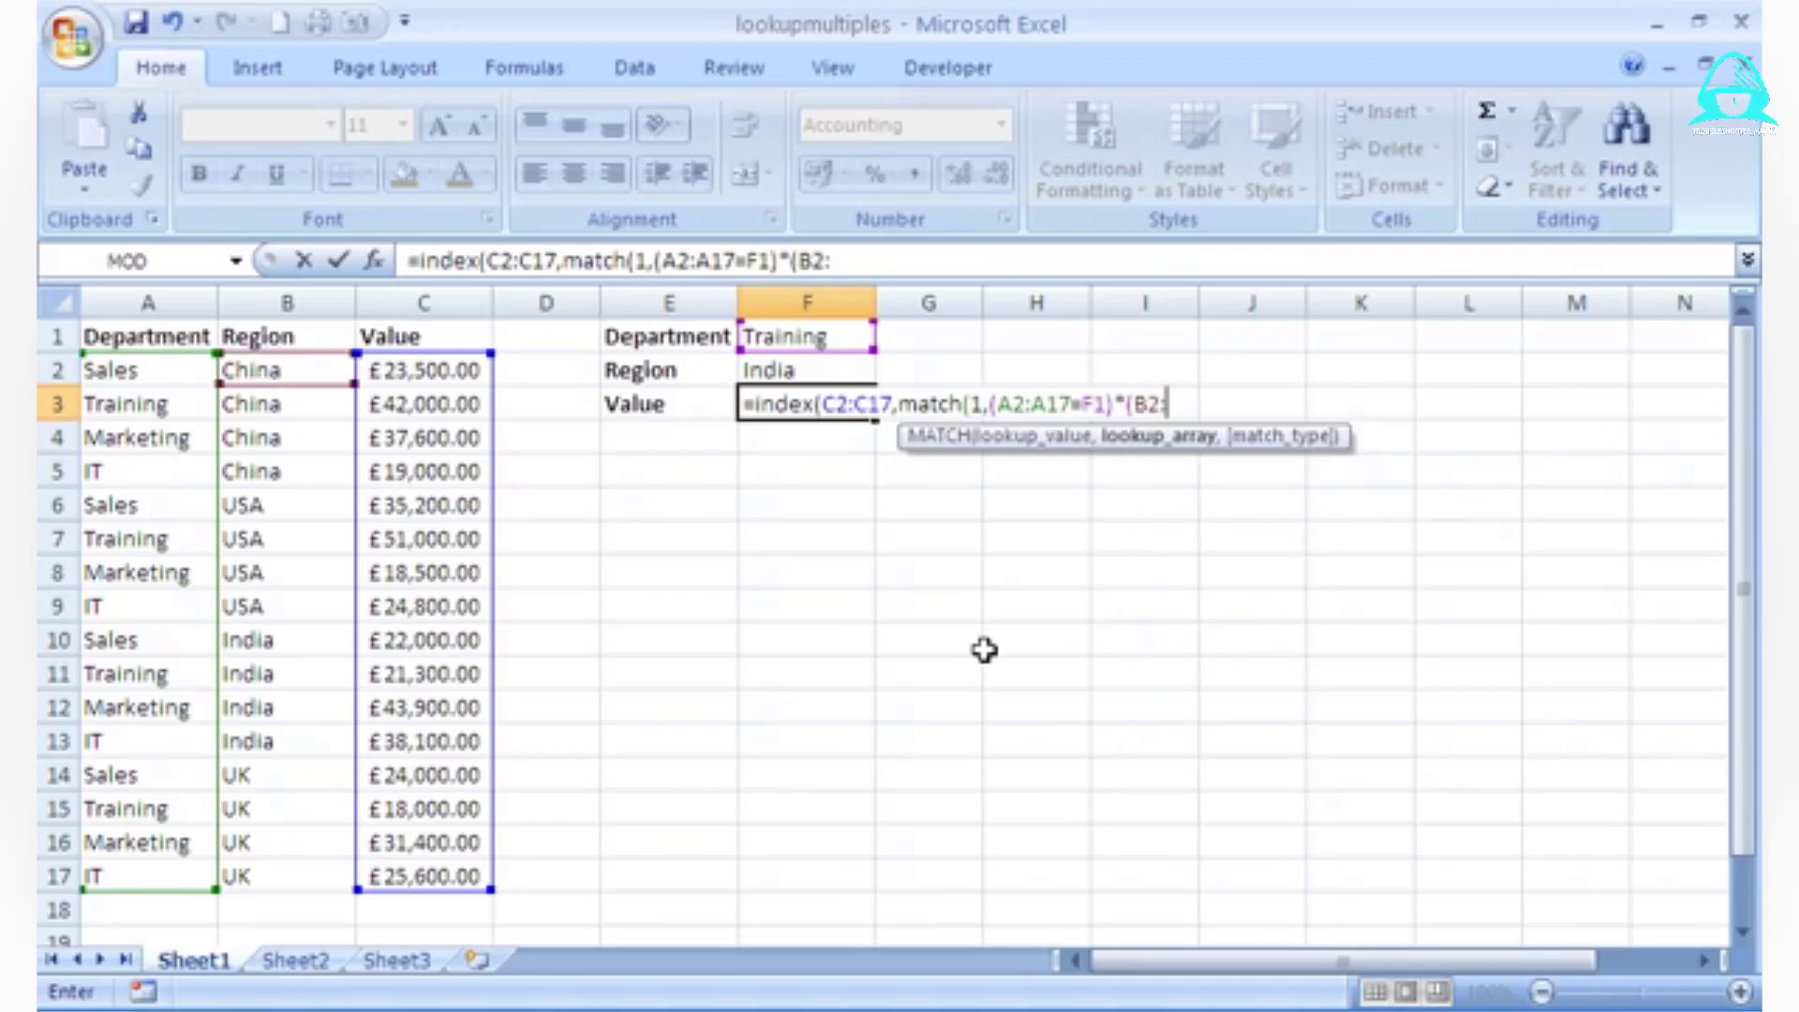
text(B17)
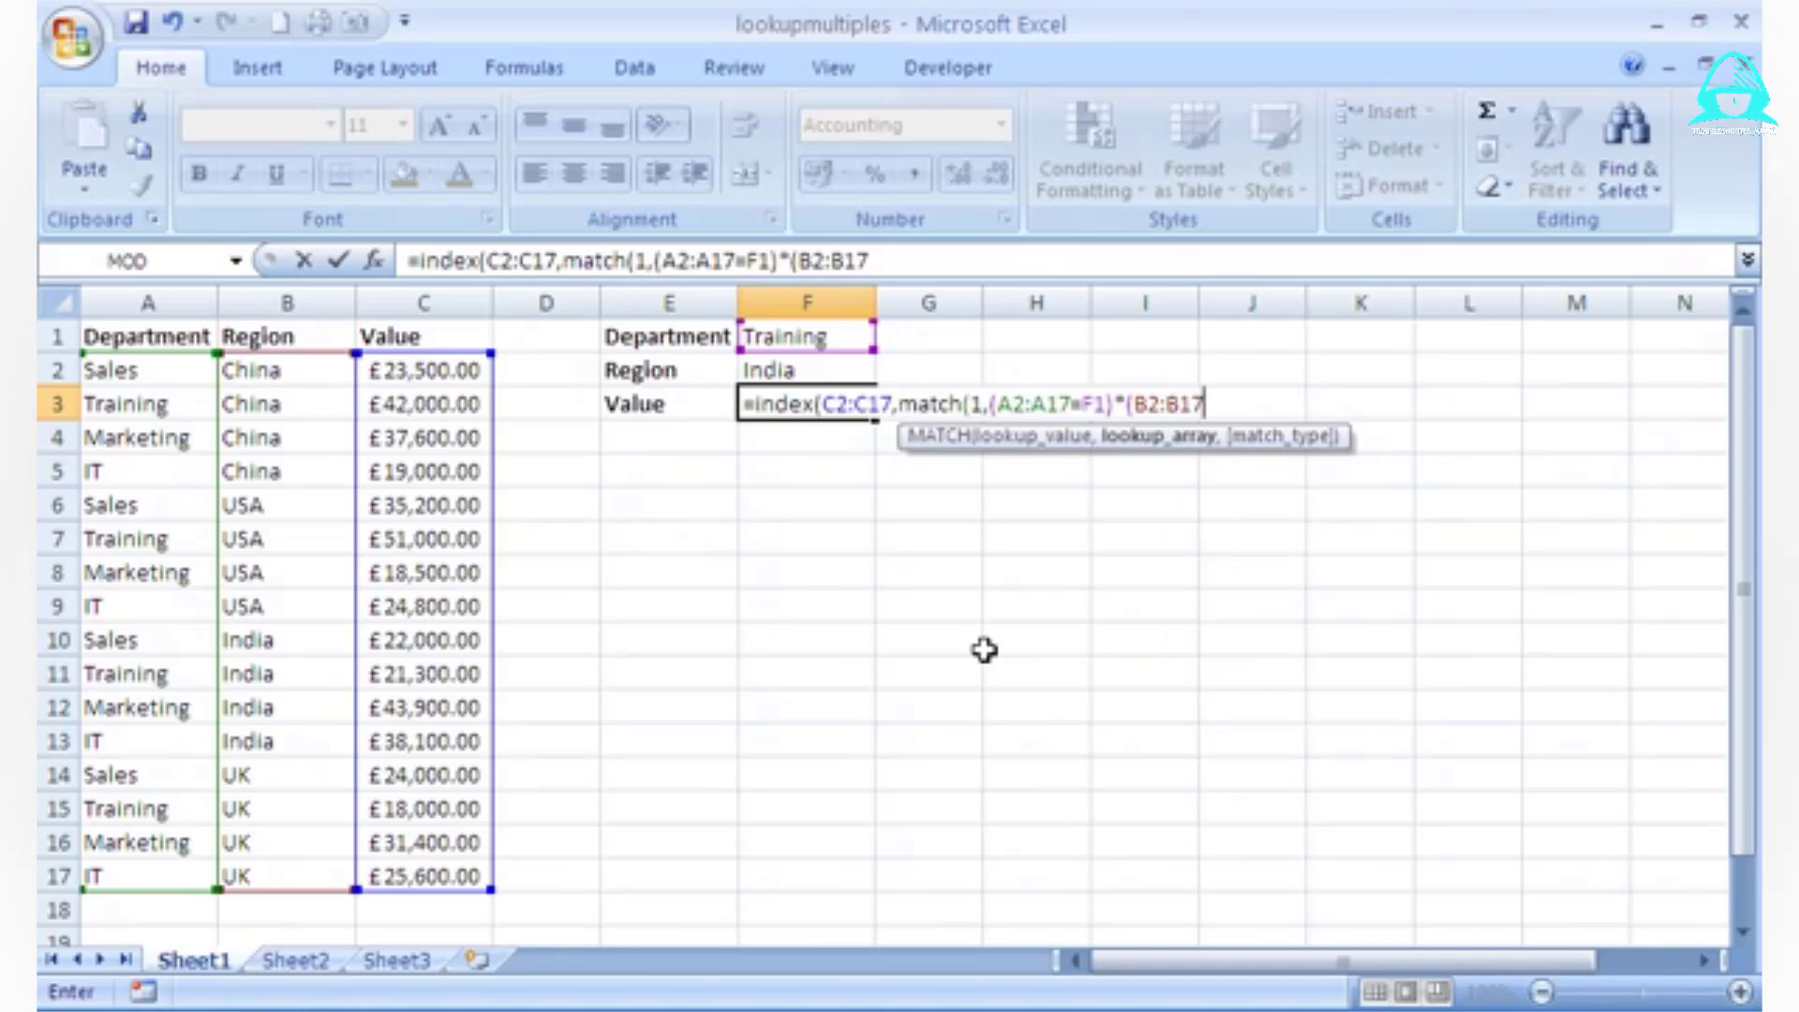
text(=F)
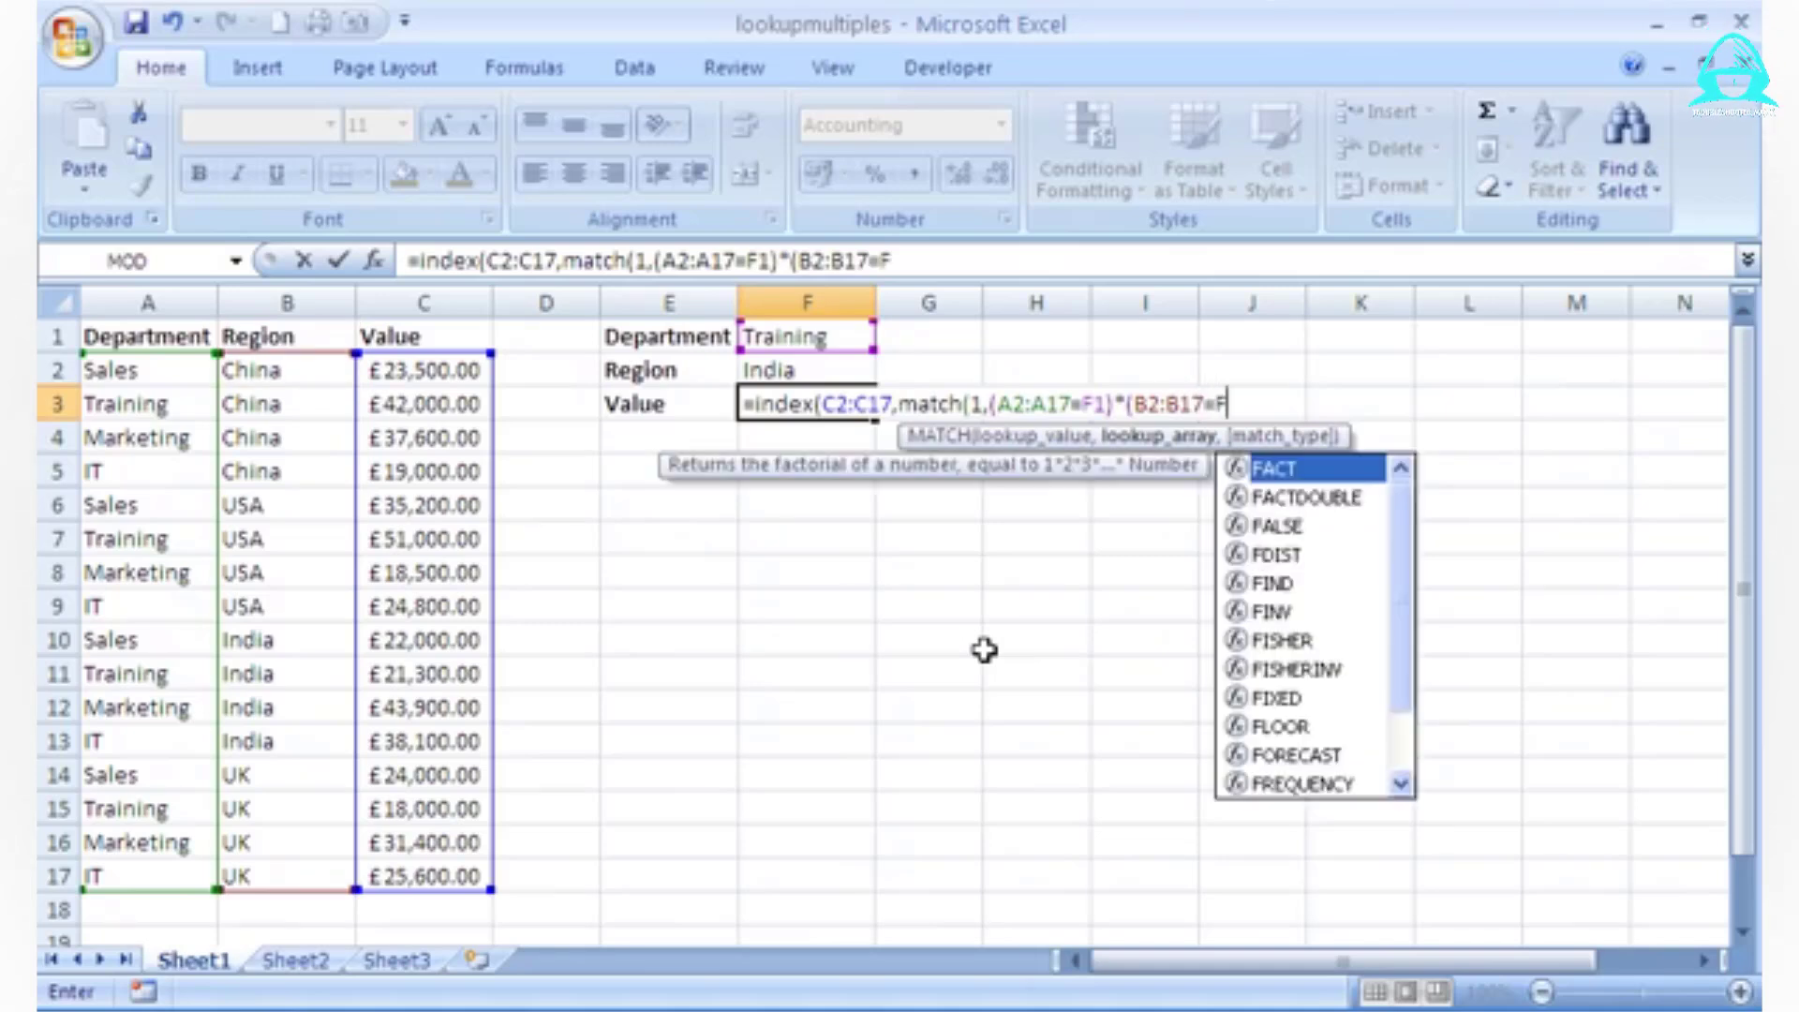
text(2)
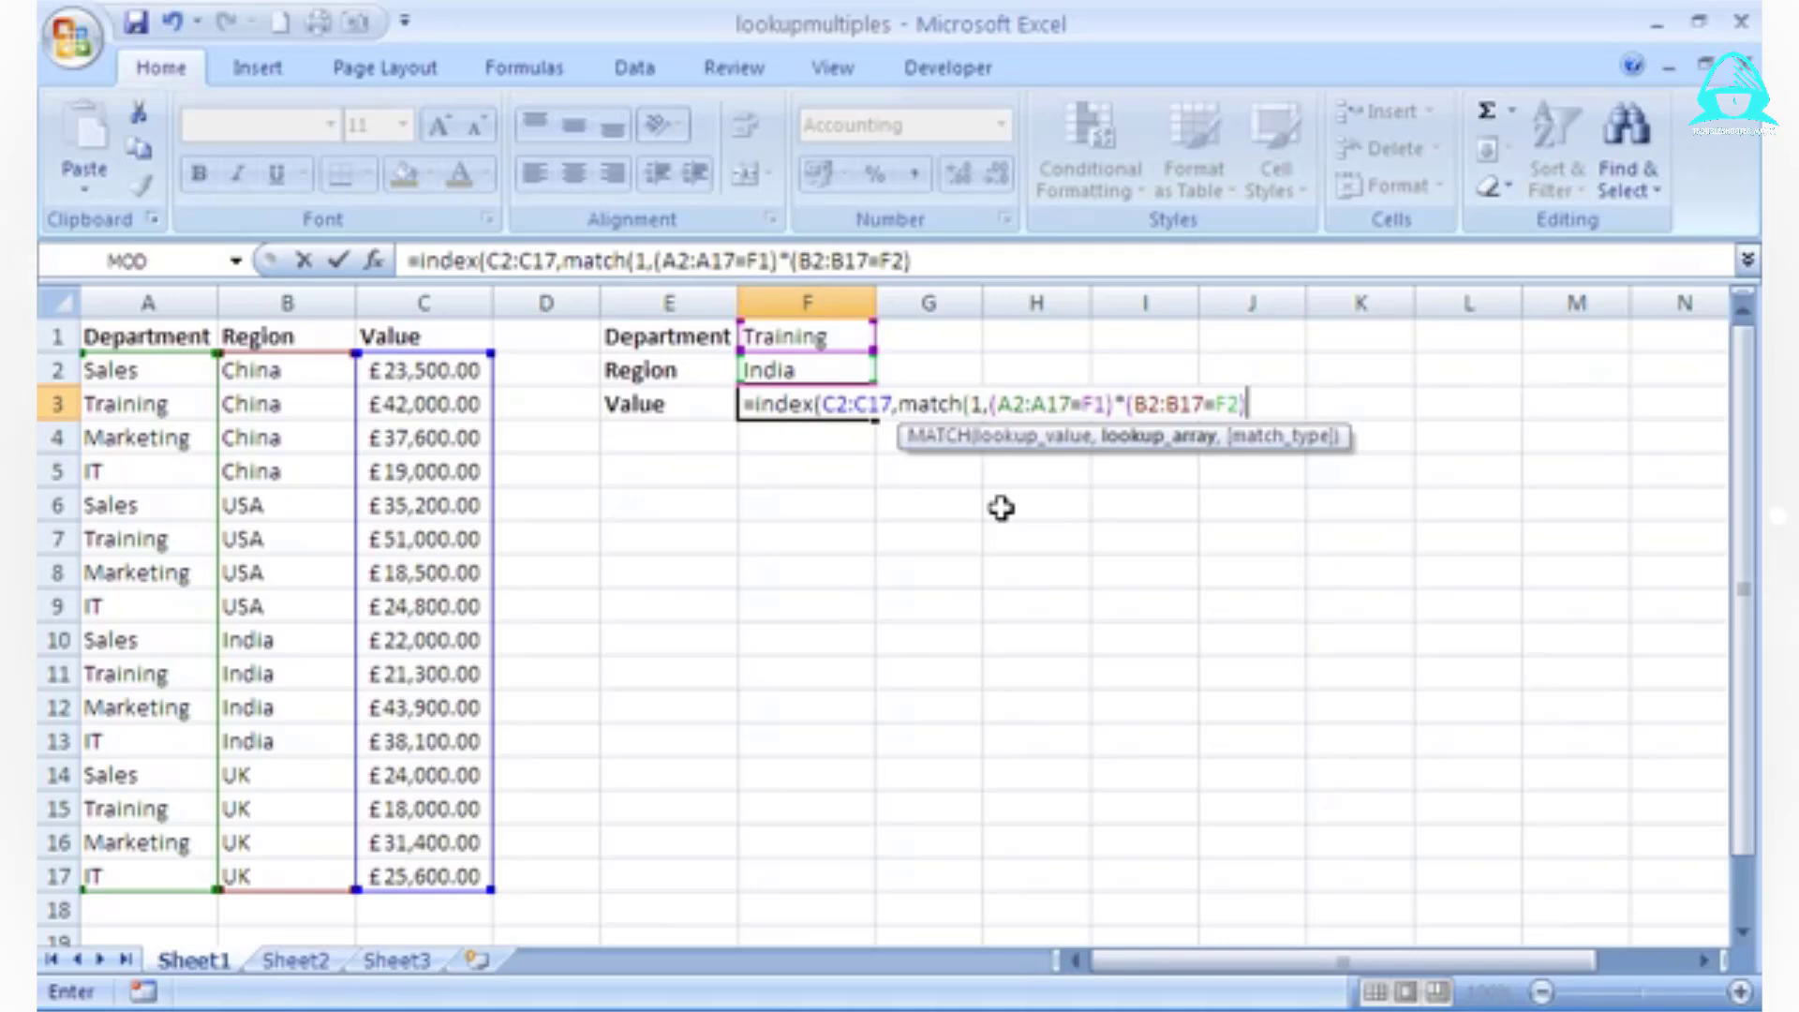
- Set the MATCH type to 0 for an exact match, close both functions, and enter F3 as an array formula
text(,0)
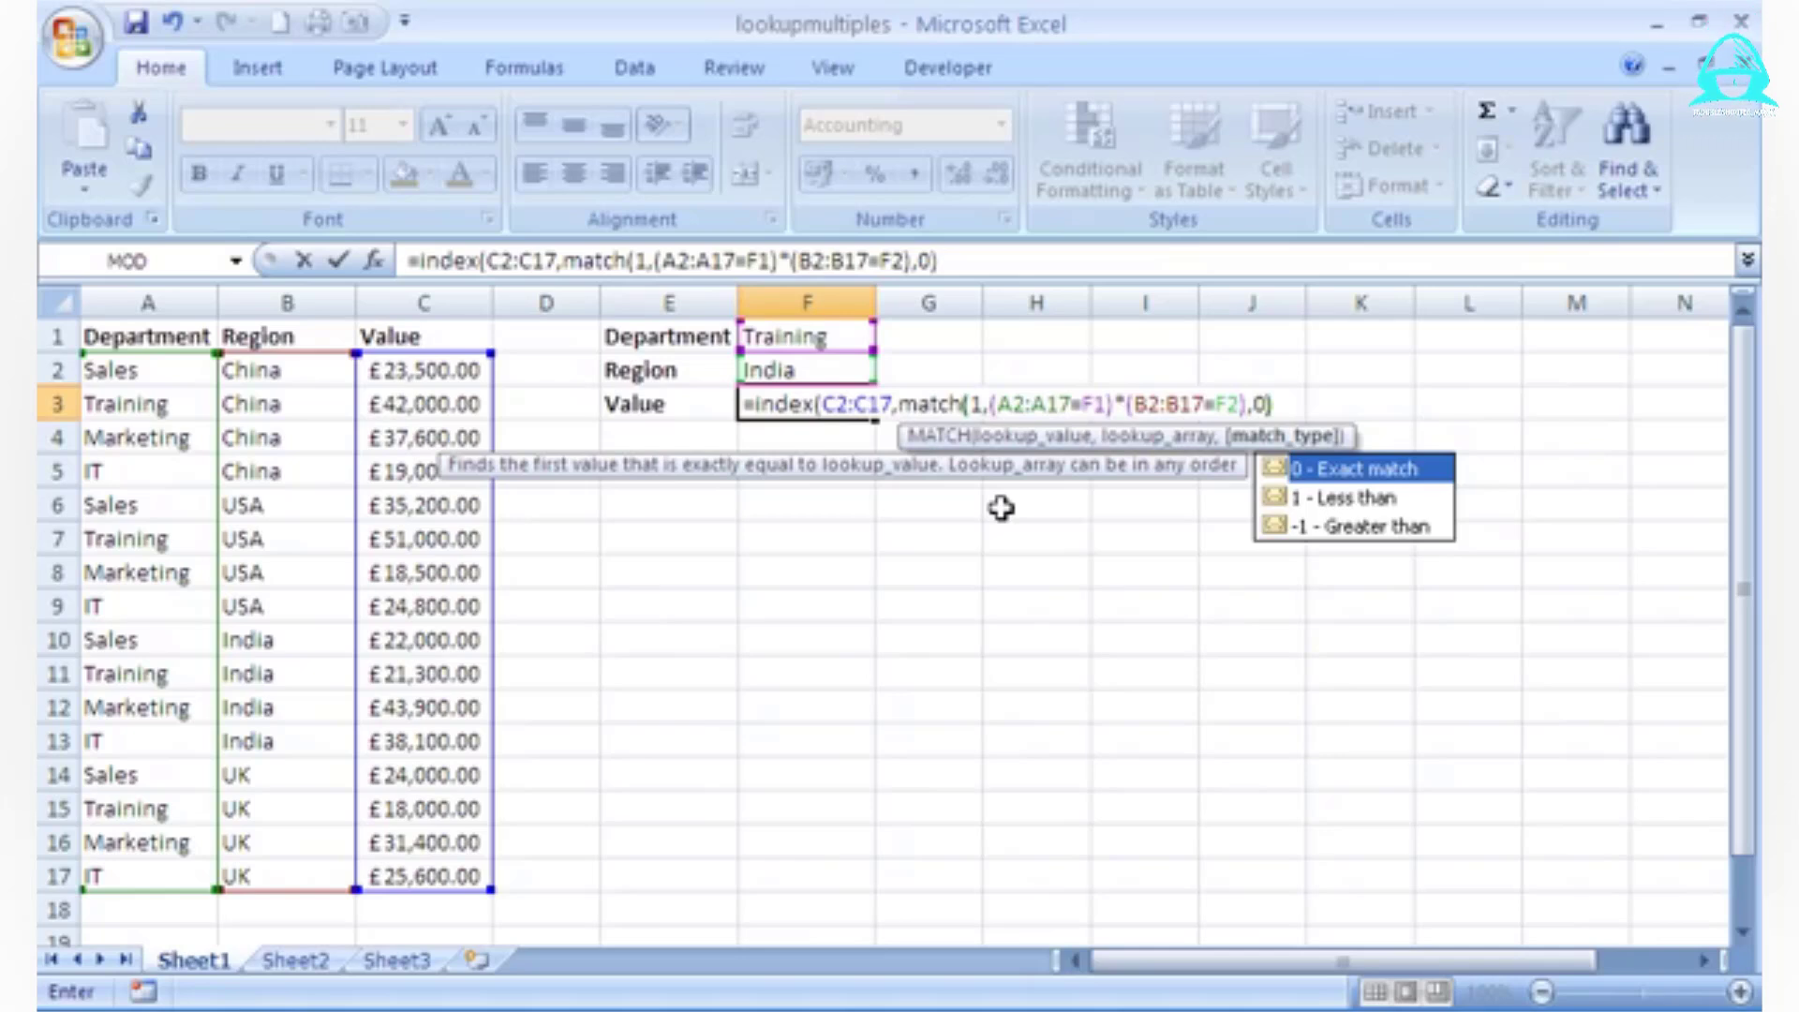
text())
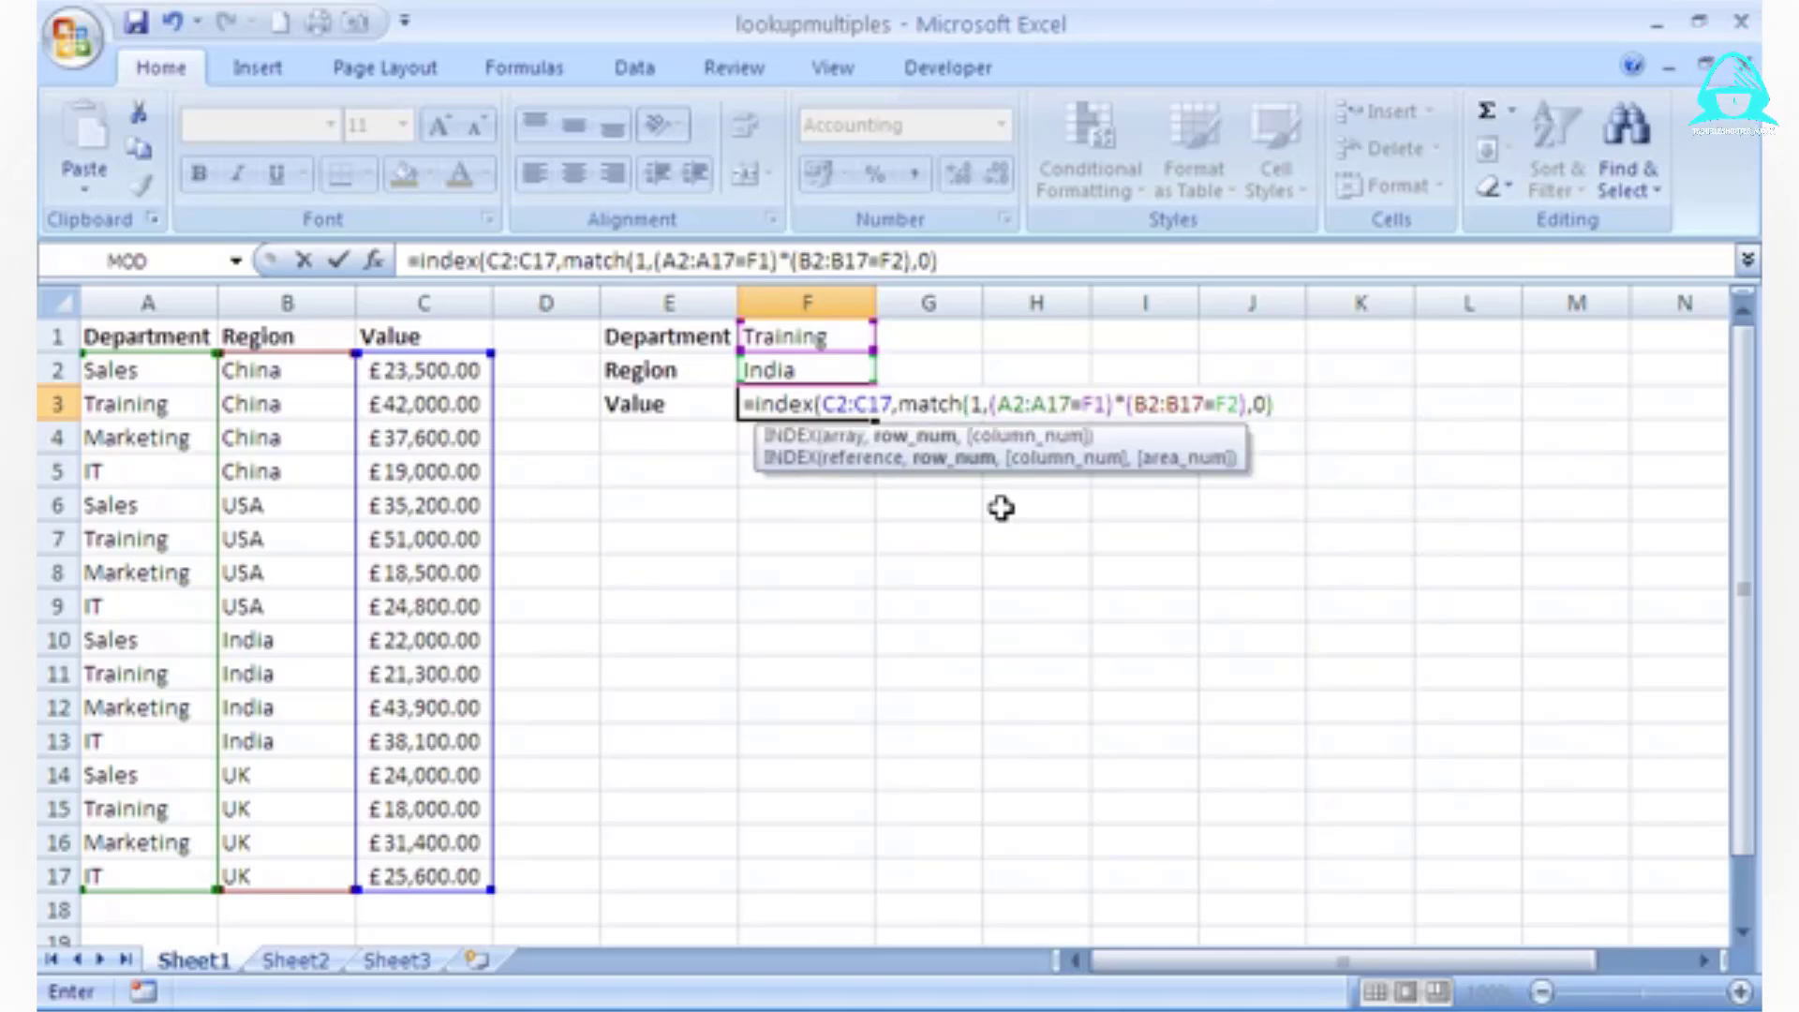
text())
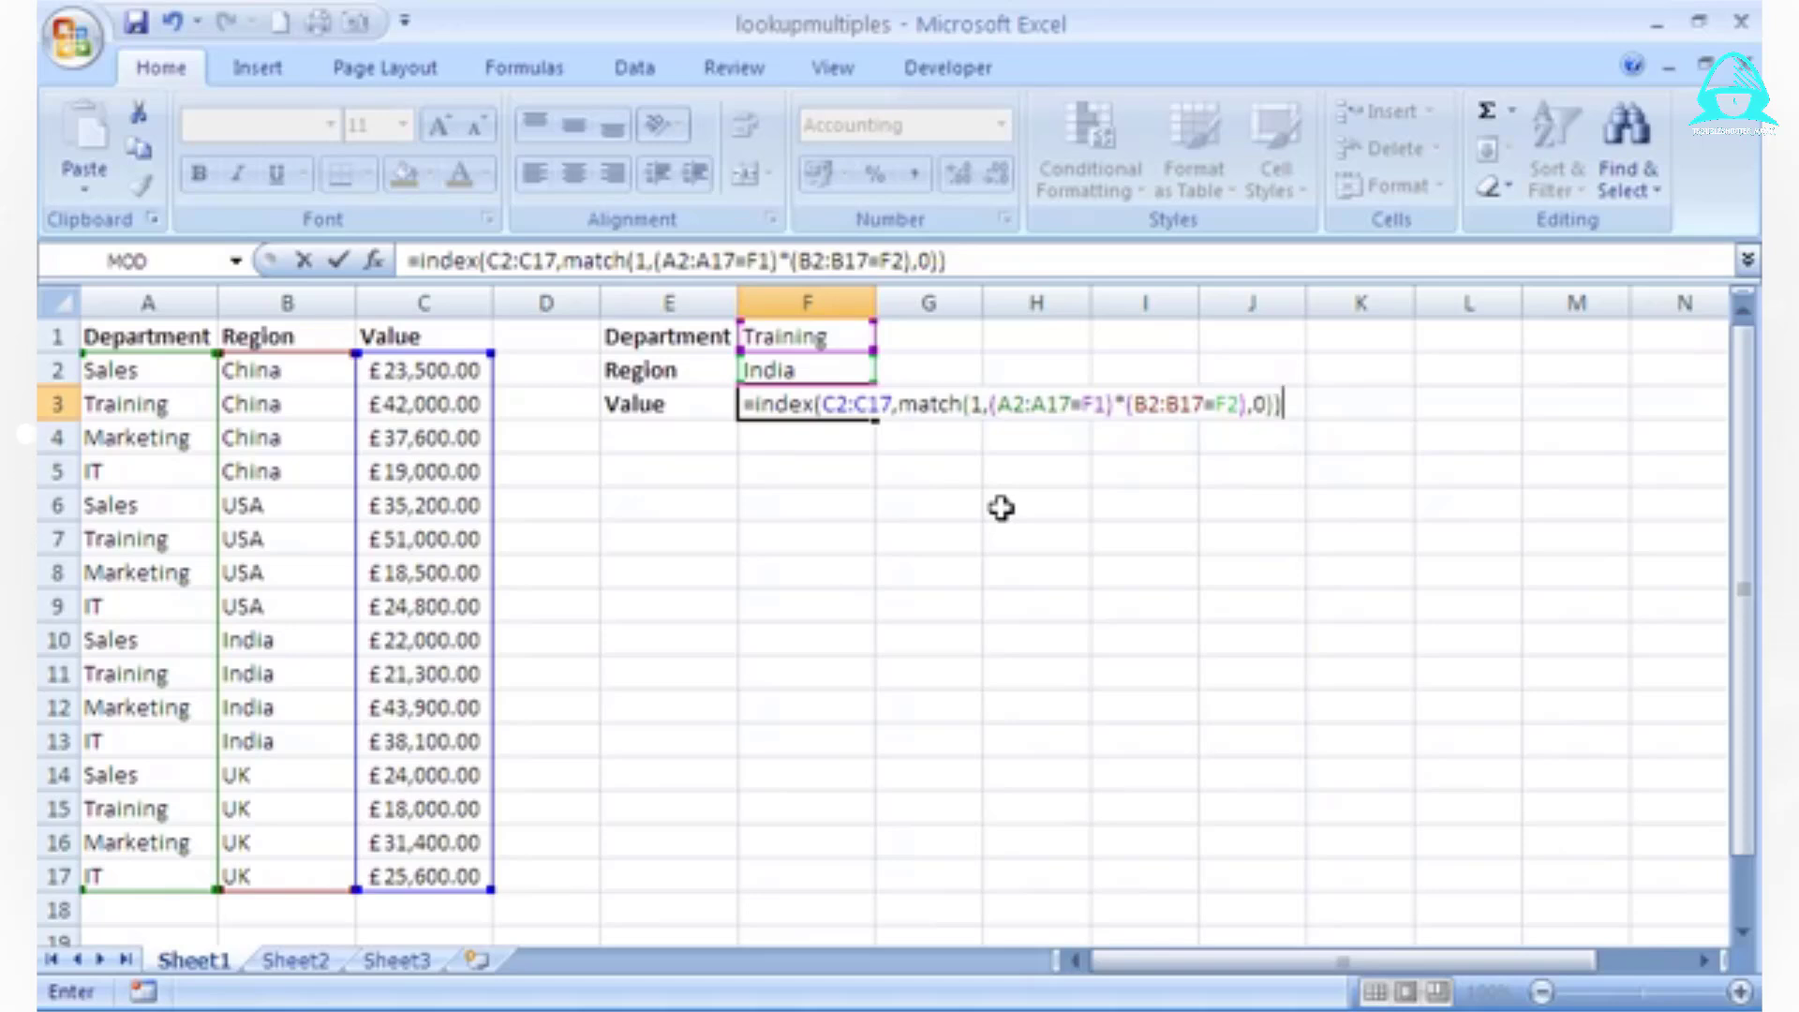
key(ctrl+shift+Return)
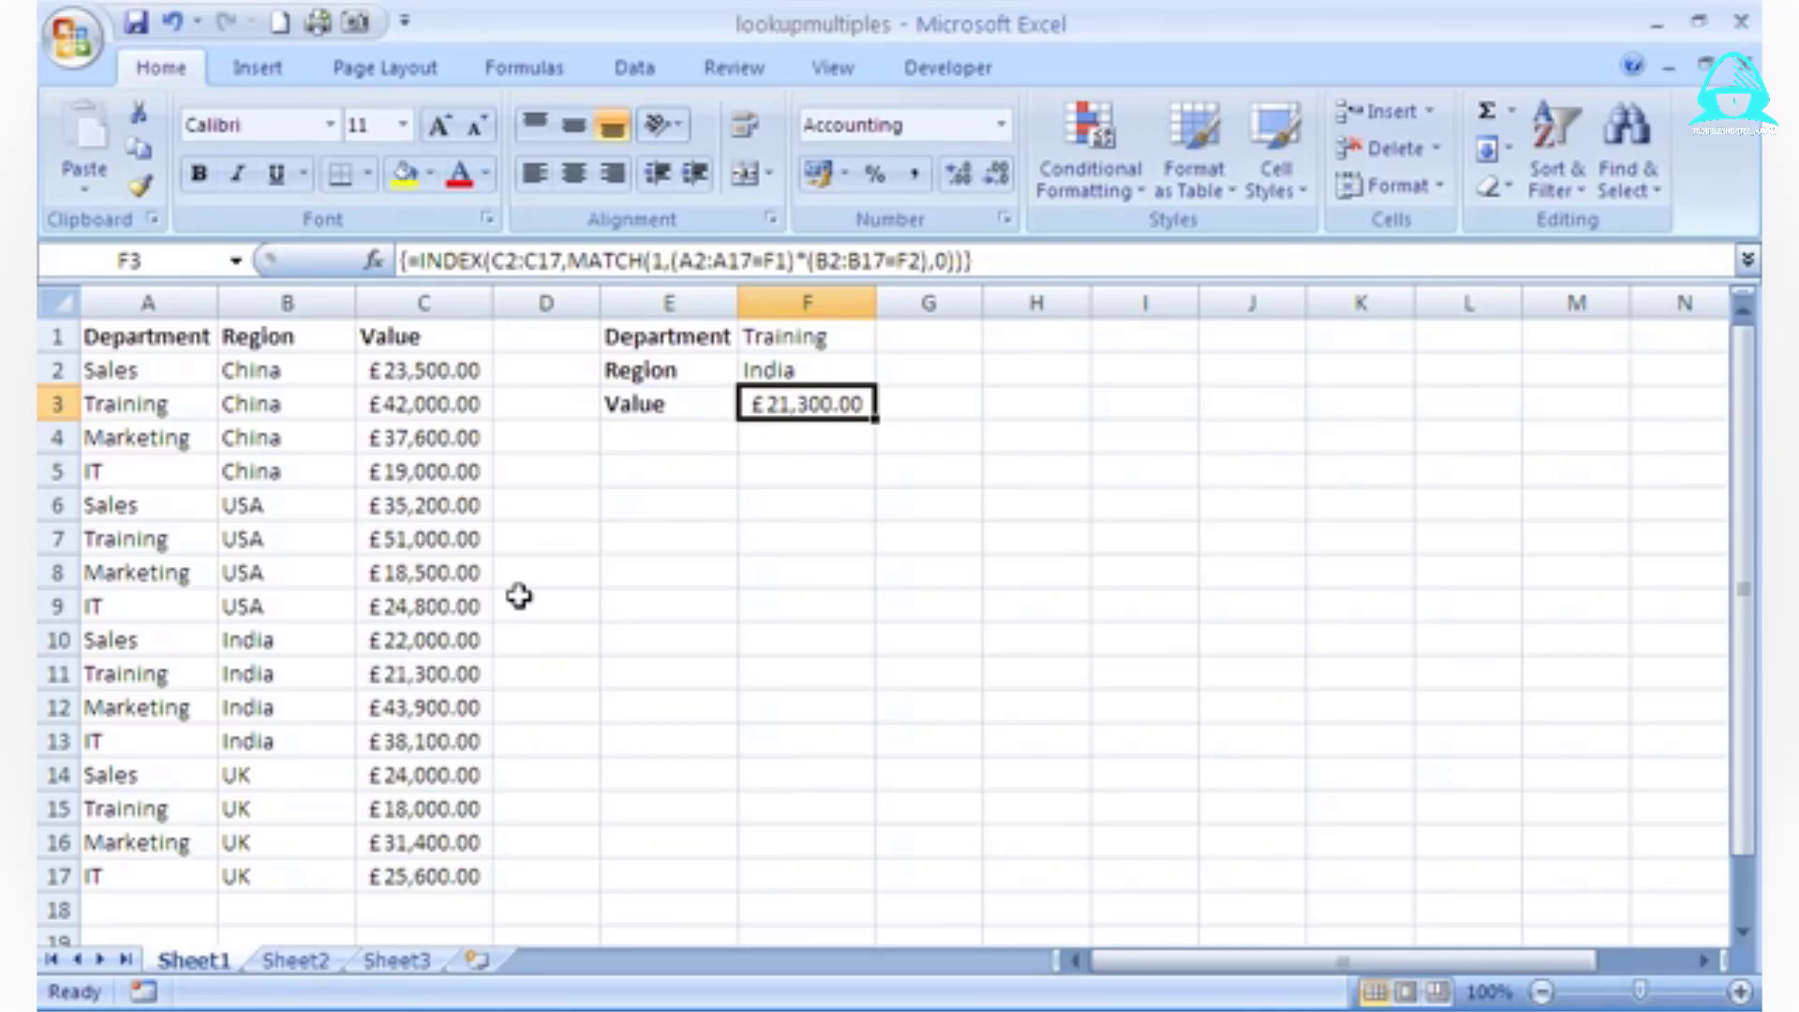
- Examine the Training rows in column A against their regions in column B, comparing them with the lookup formula in F3
drag(164, 376, 177, 402)
click(177, 402)
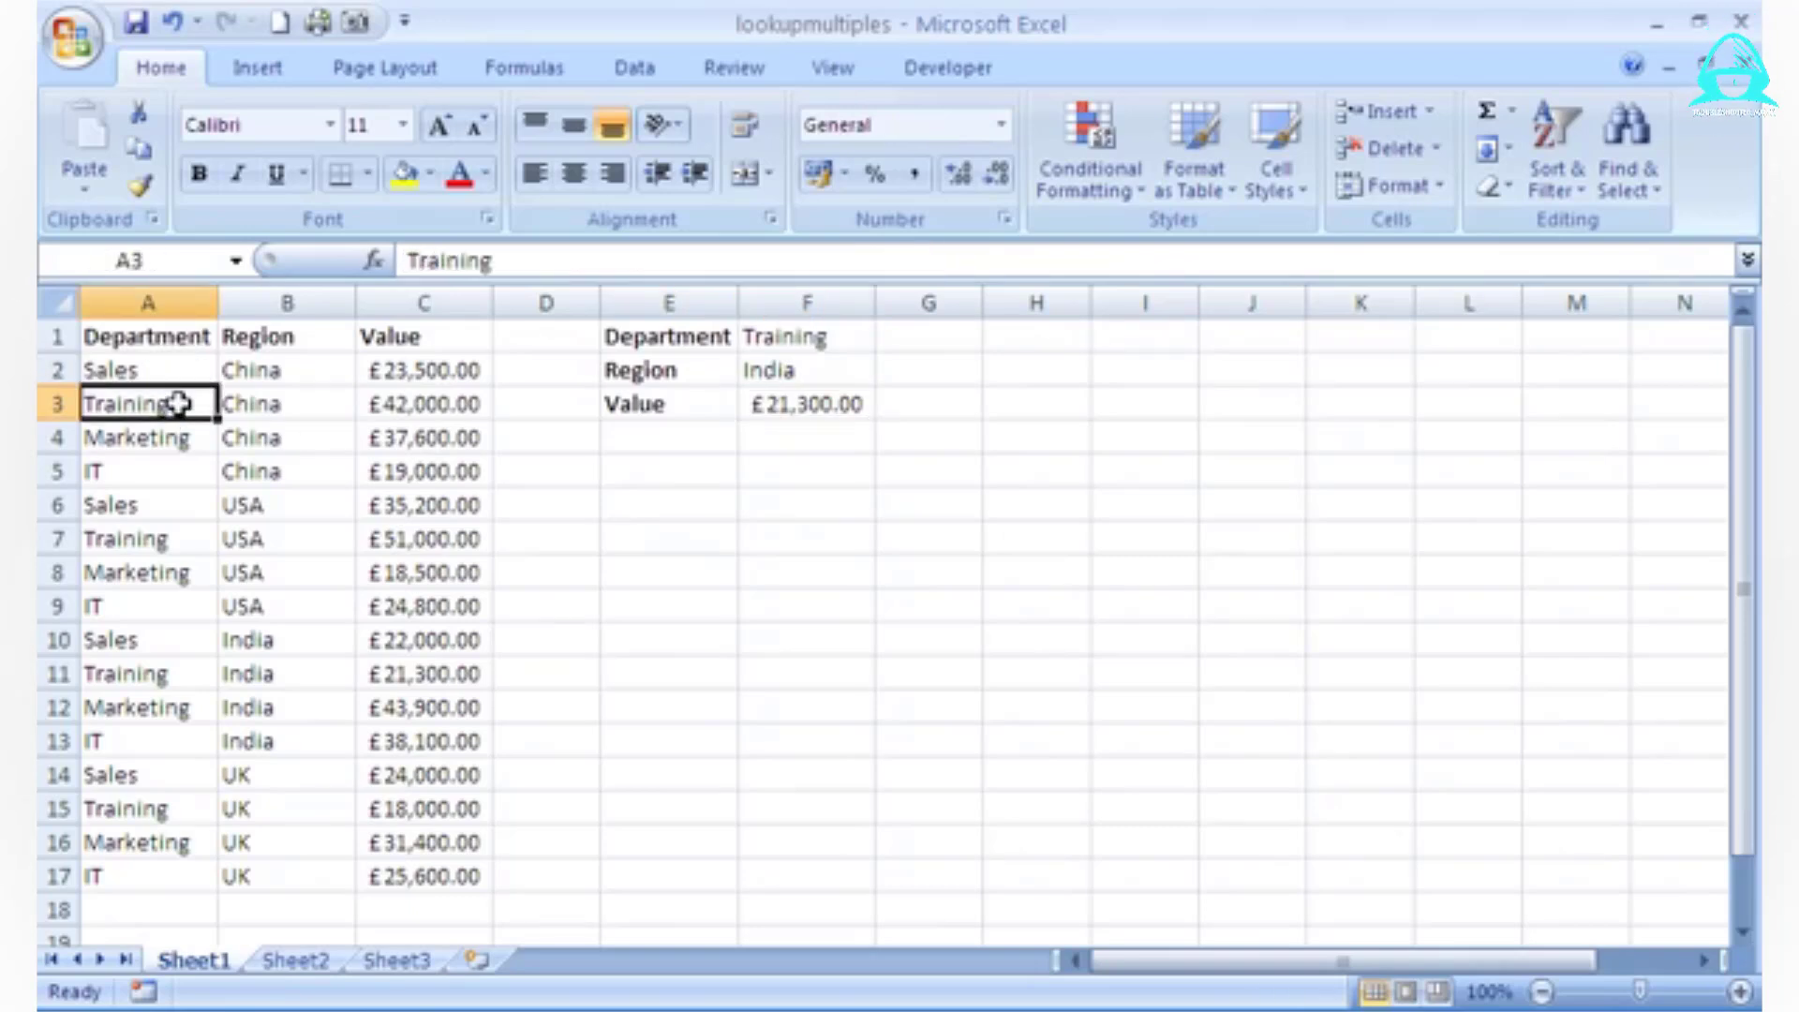
click(173, 537)
click(160, 673)
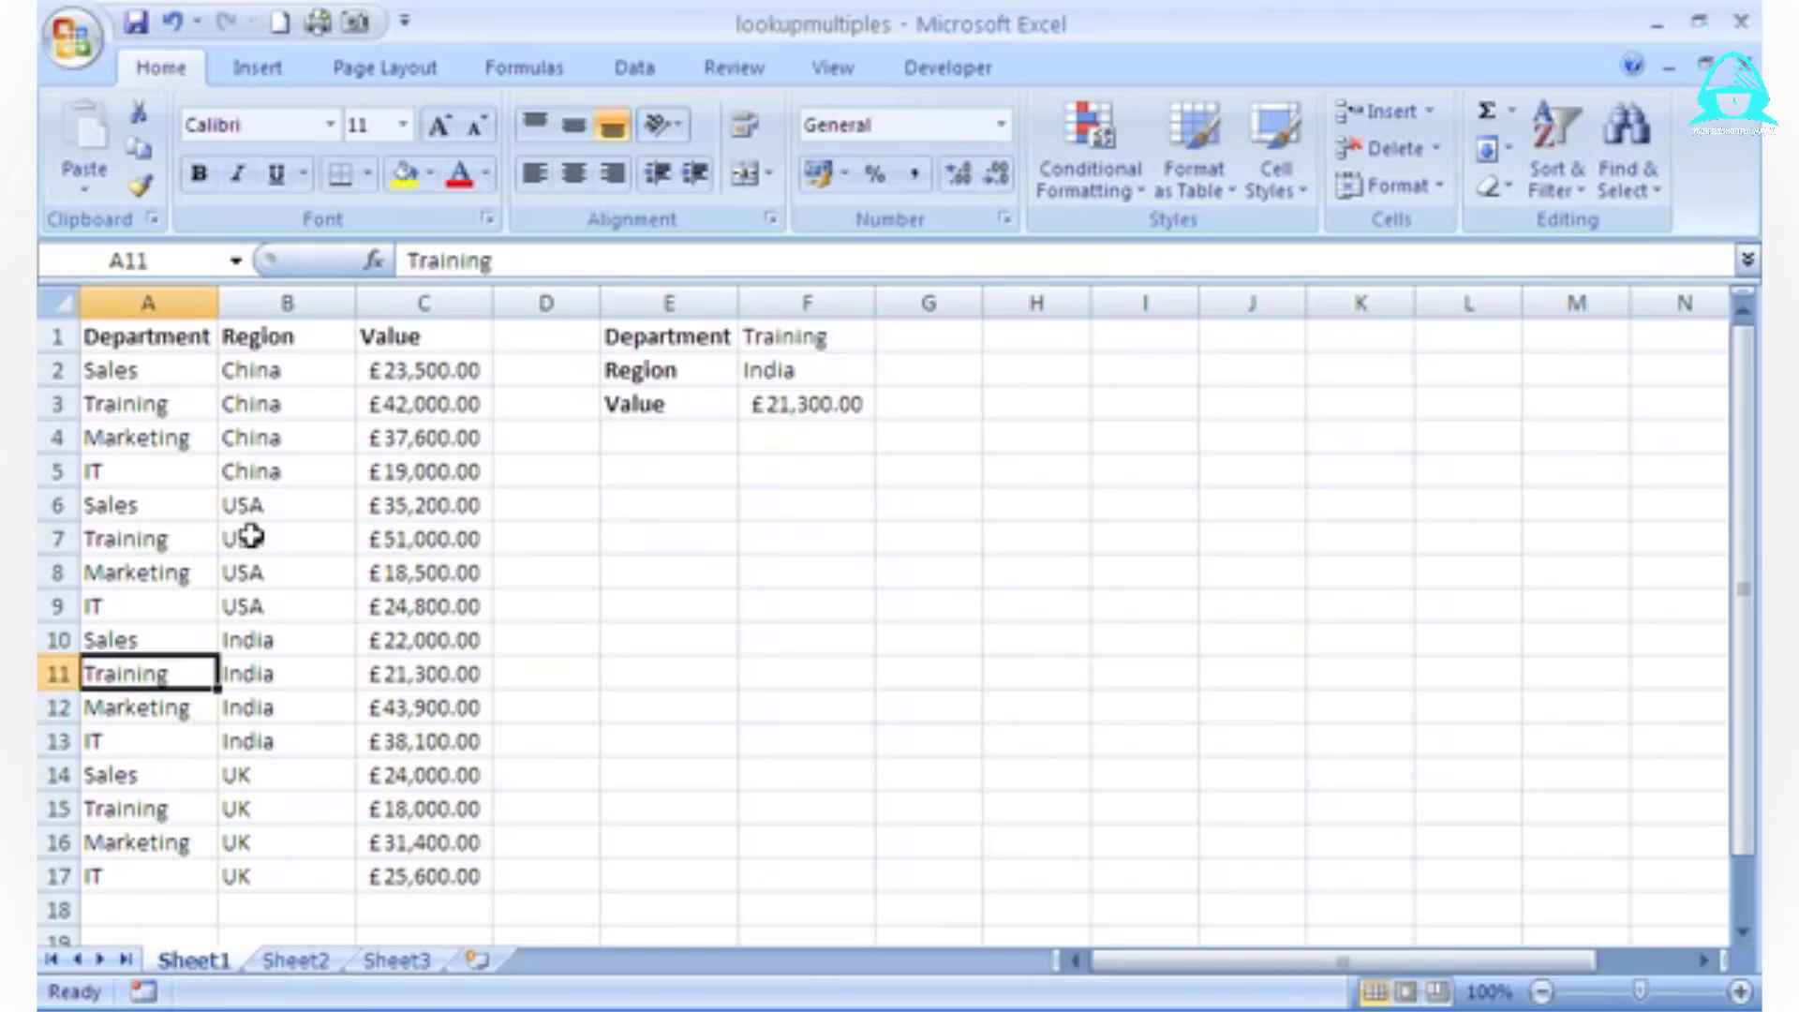
click(309, 674)
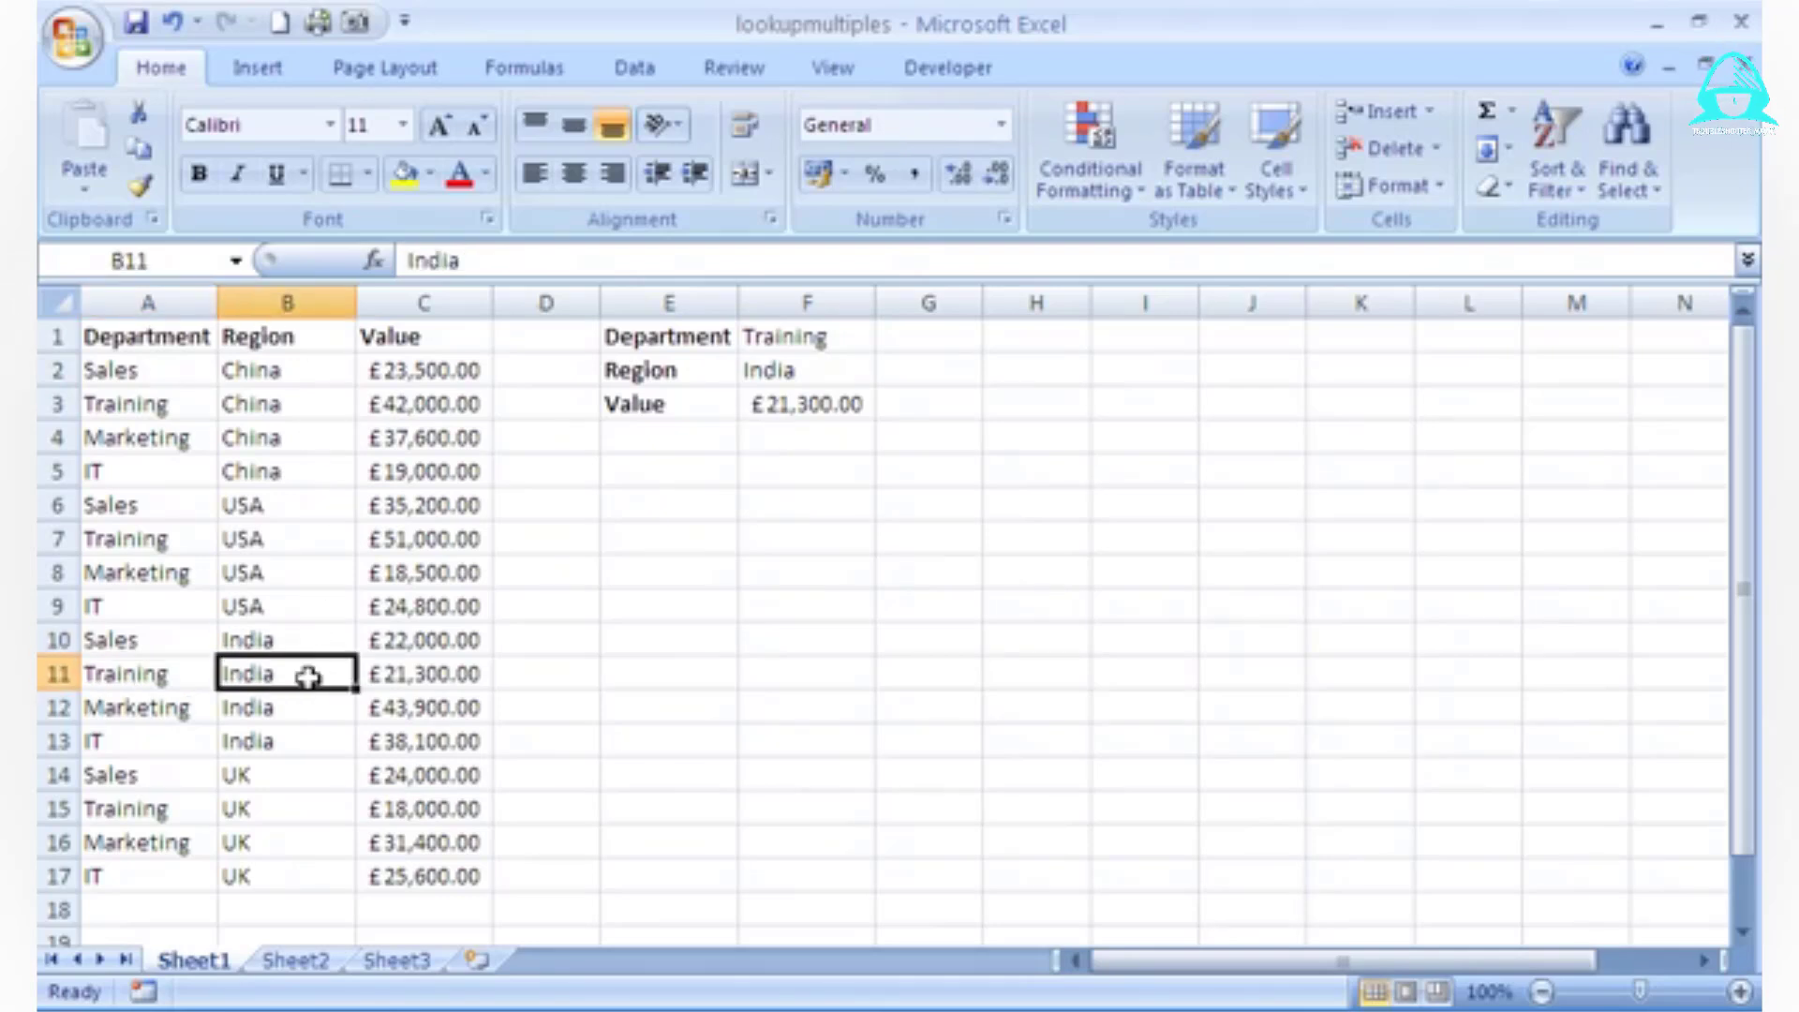
click(310, 707)
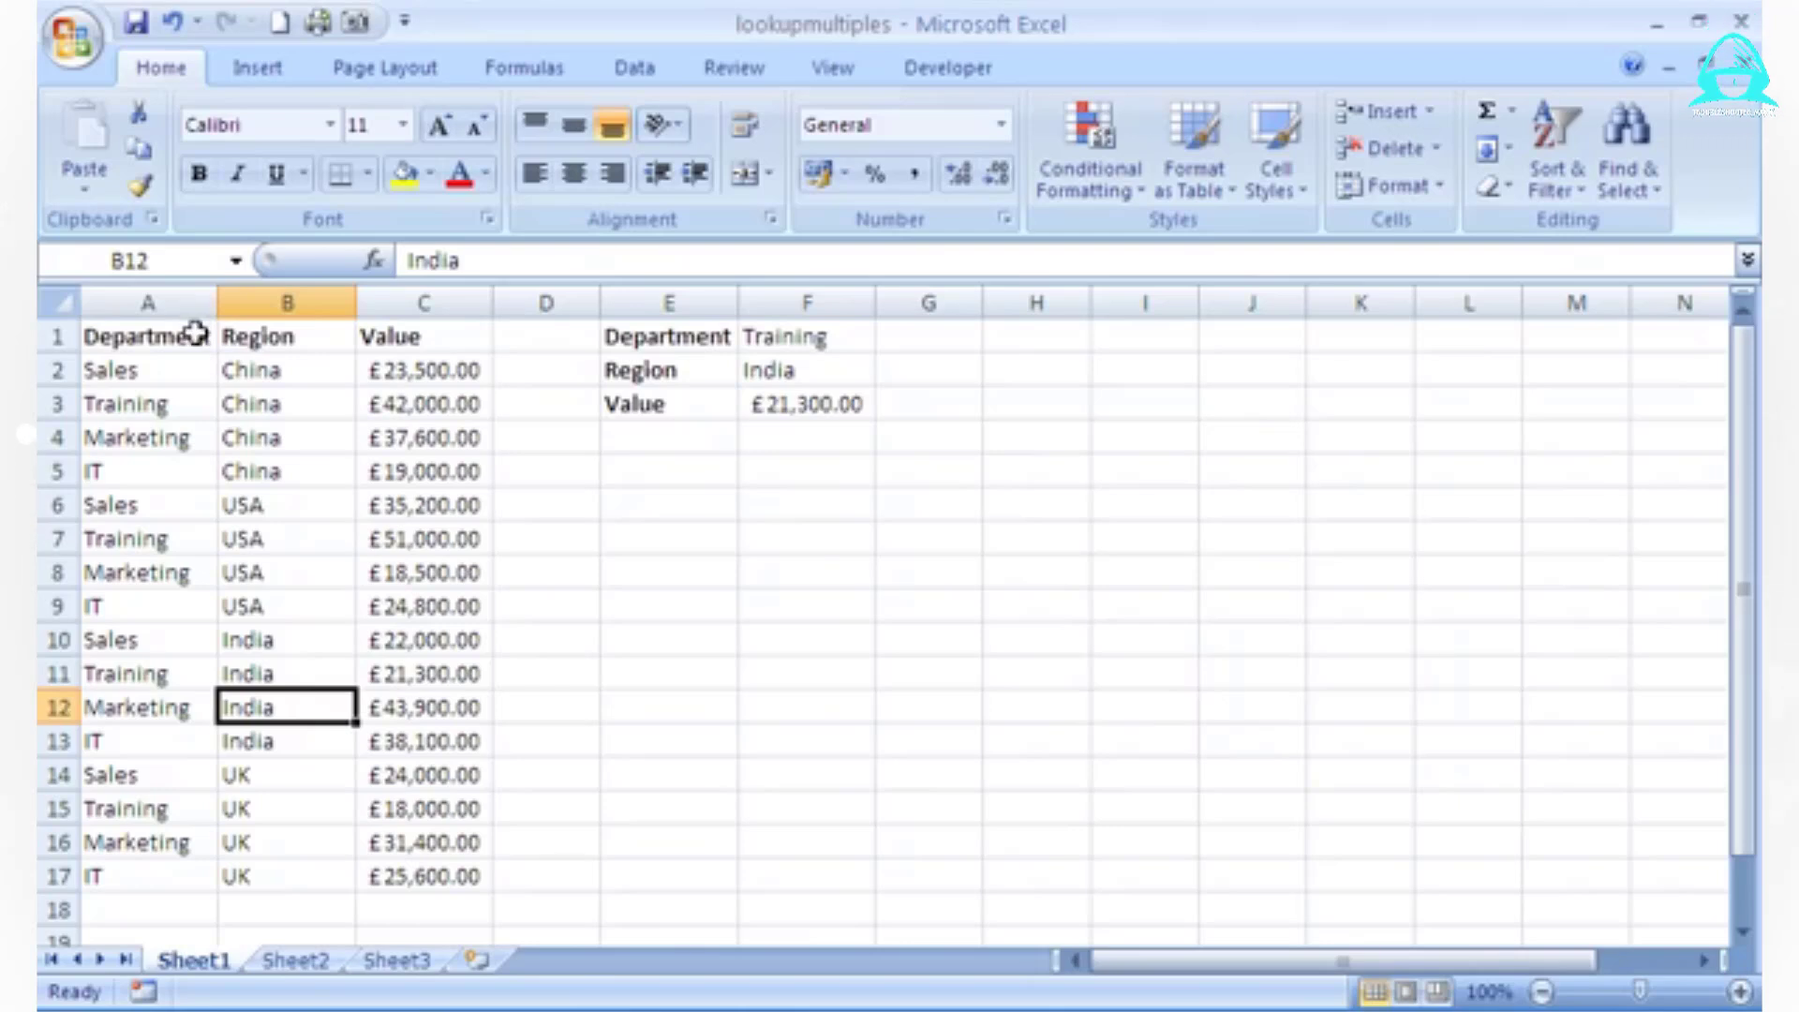
click(177, 402)
click(241, 413)
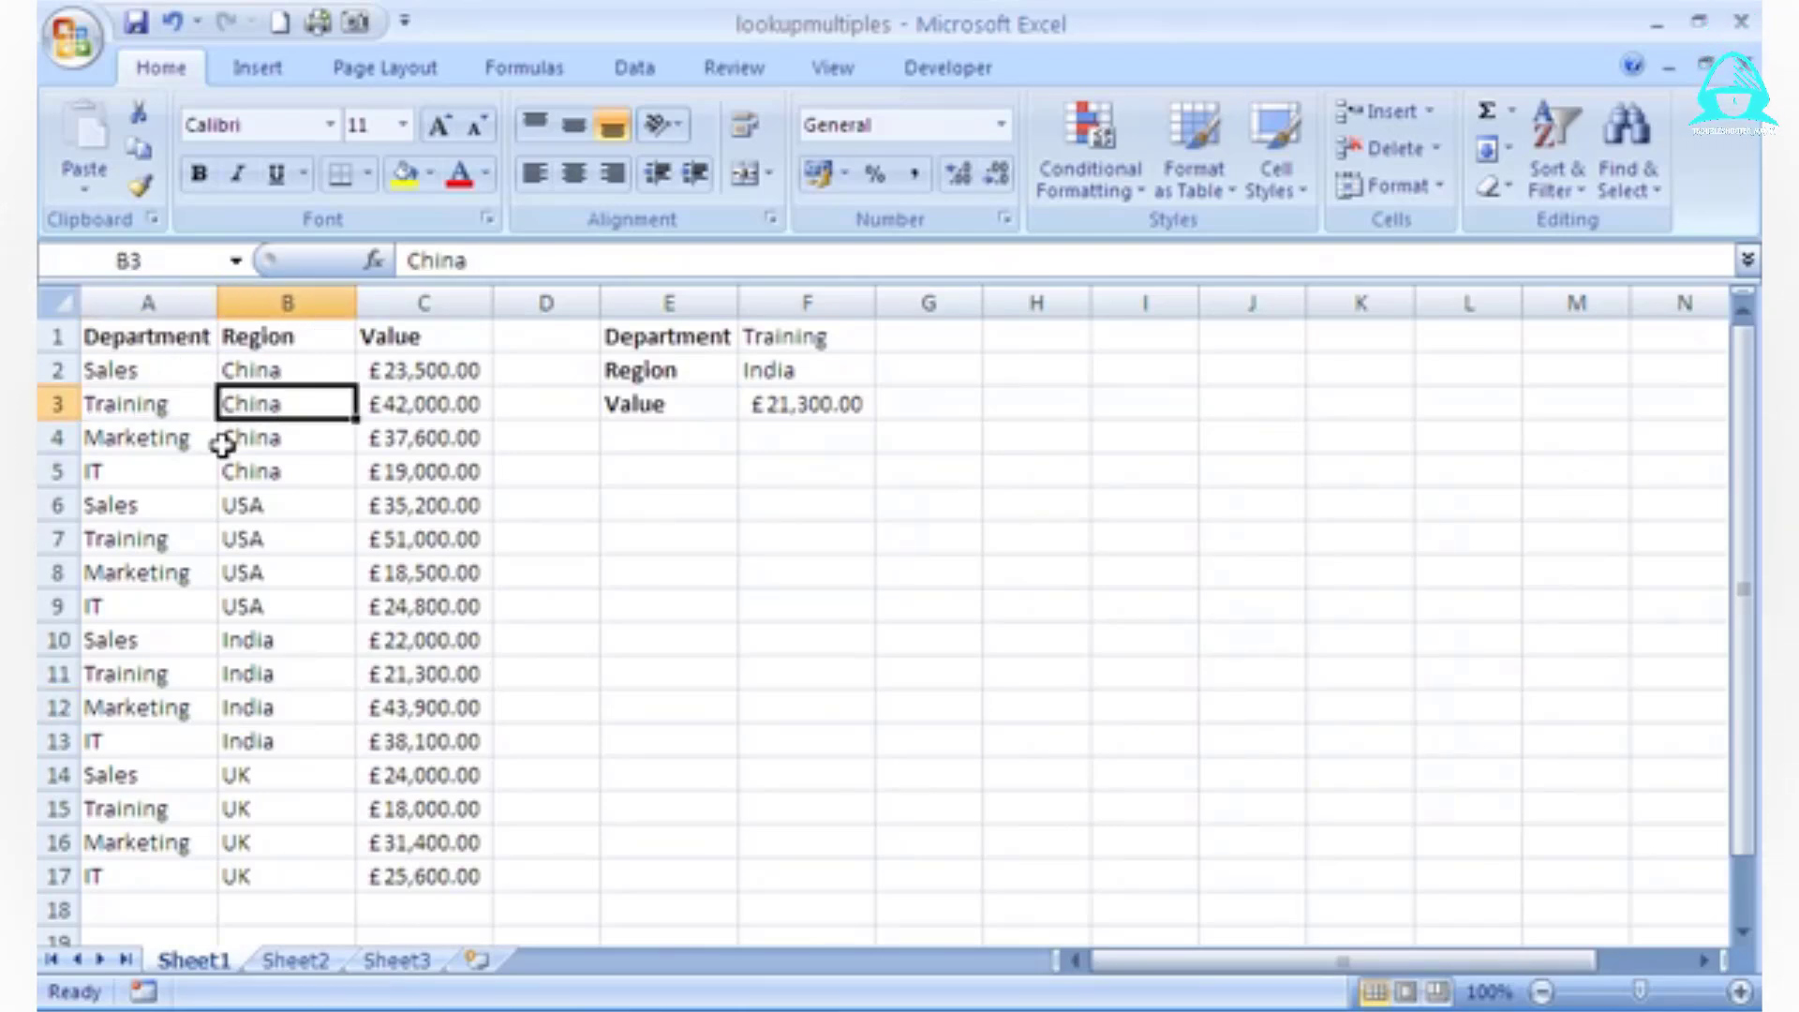
click(155, 539)
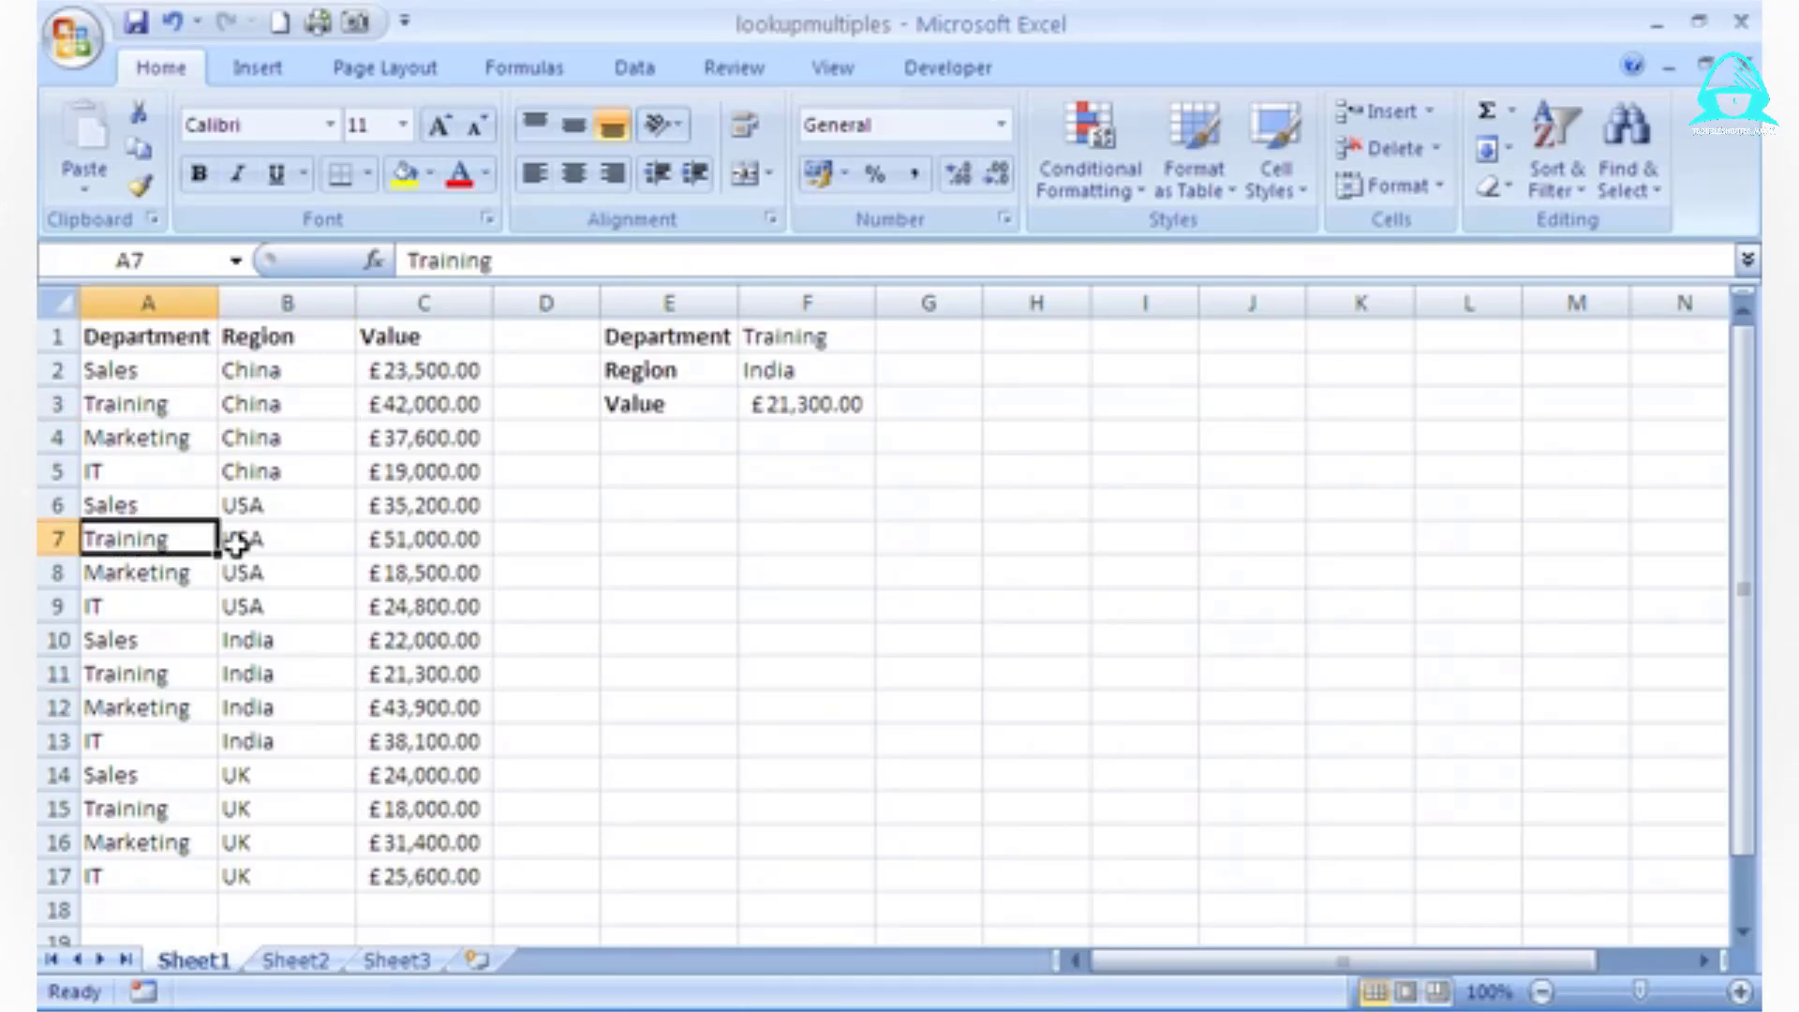
click(236, 543)
click(178, 672)
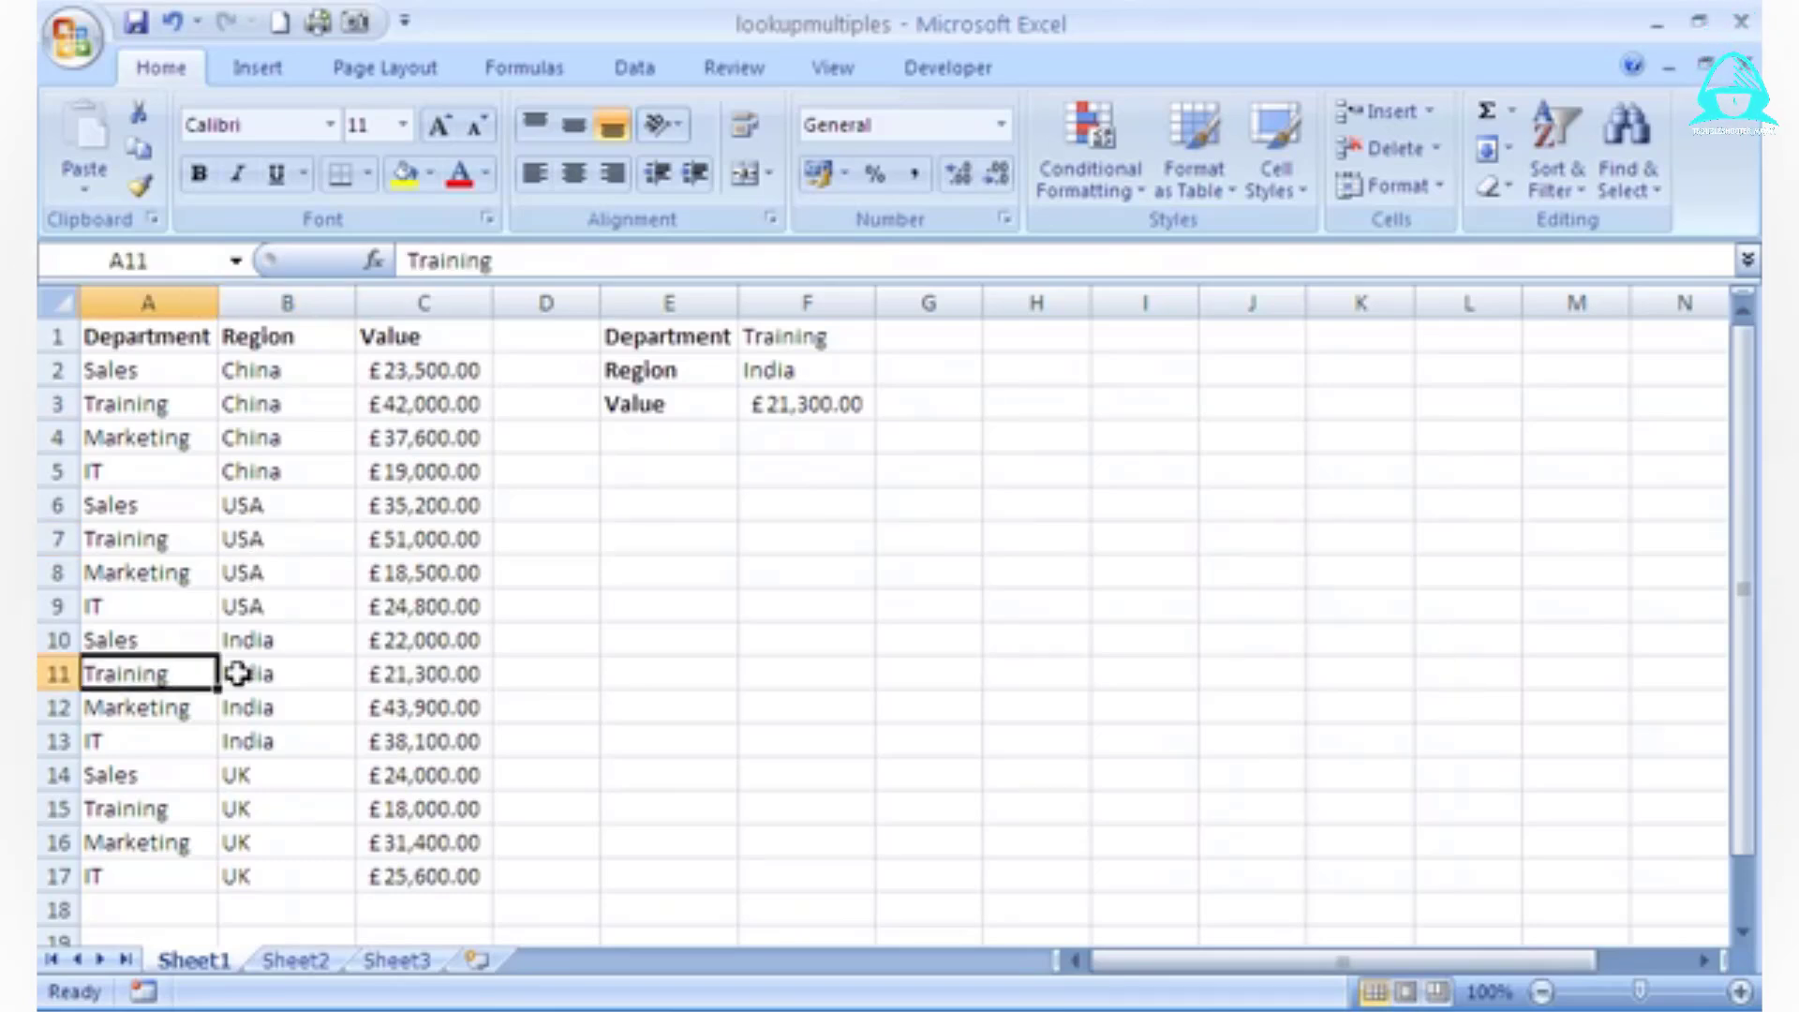
click(237, 672)
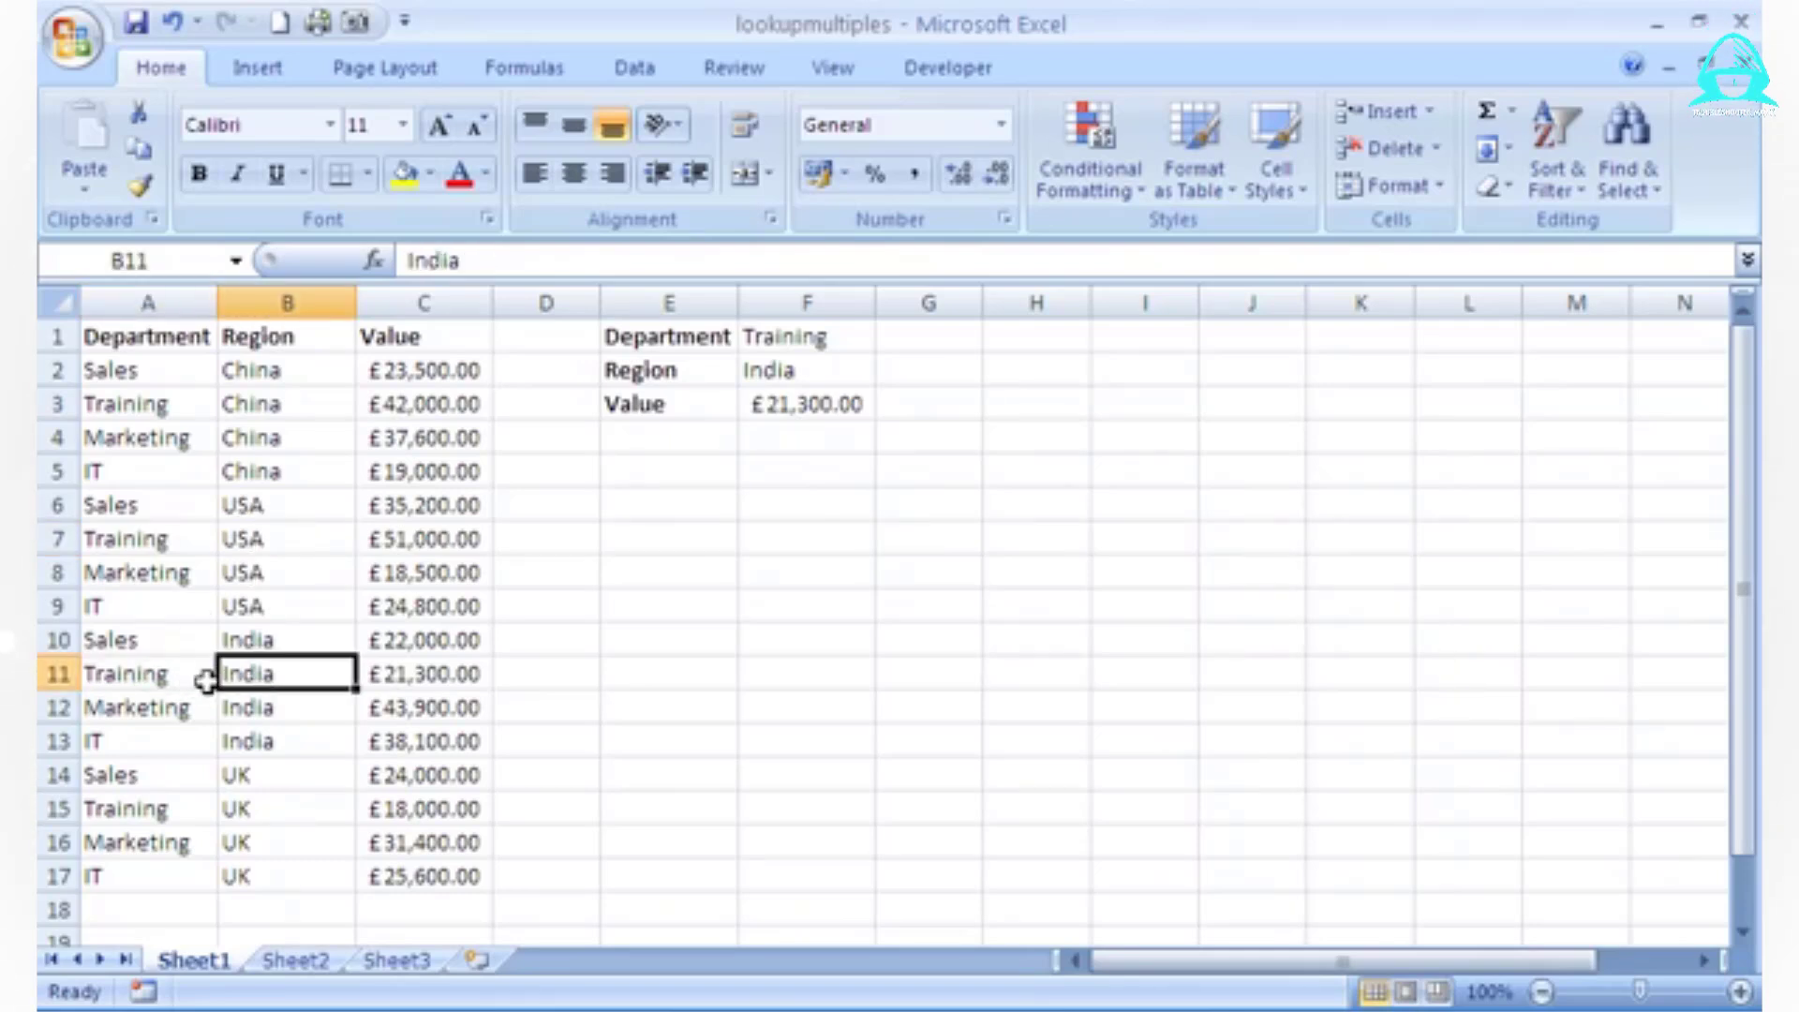
click(812, 405)
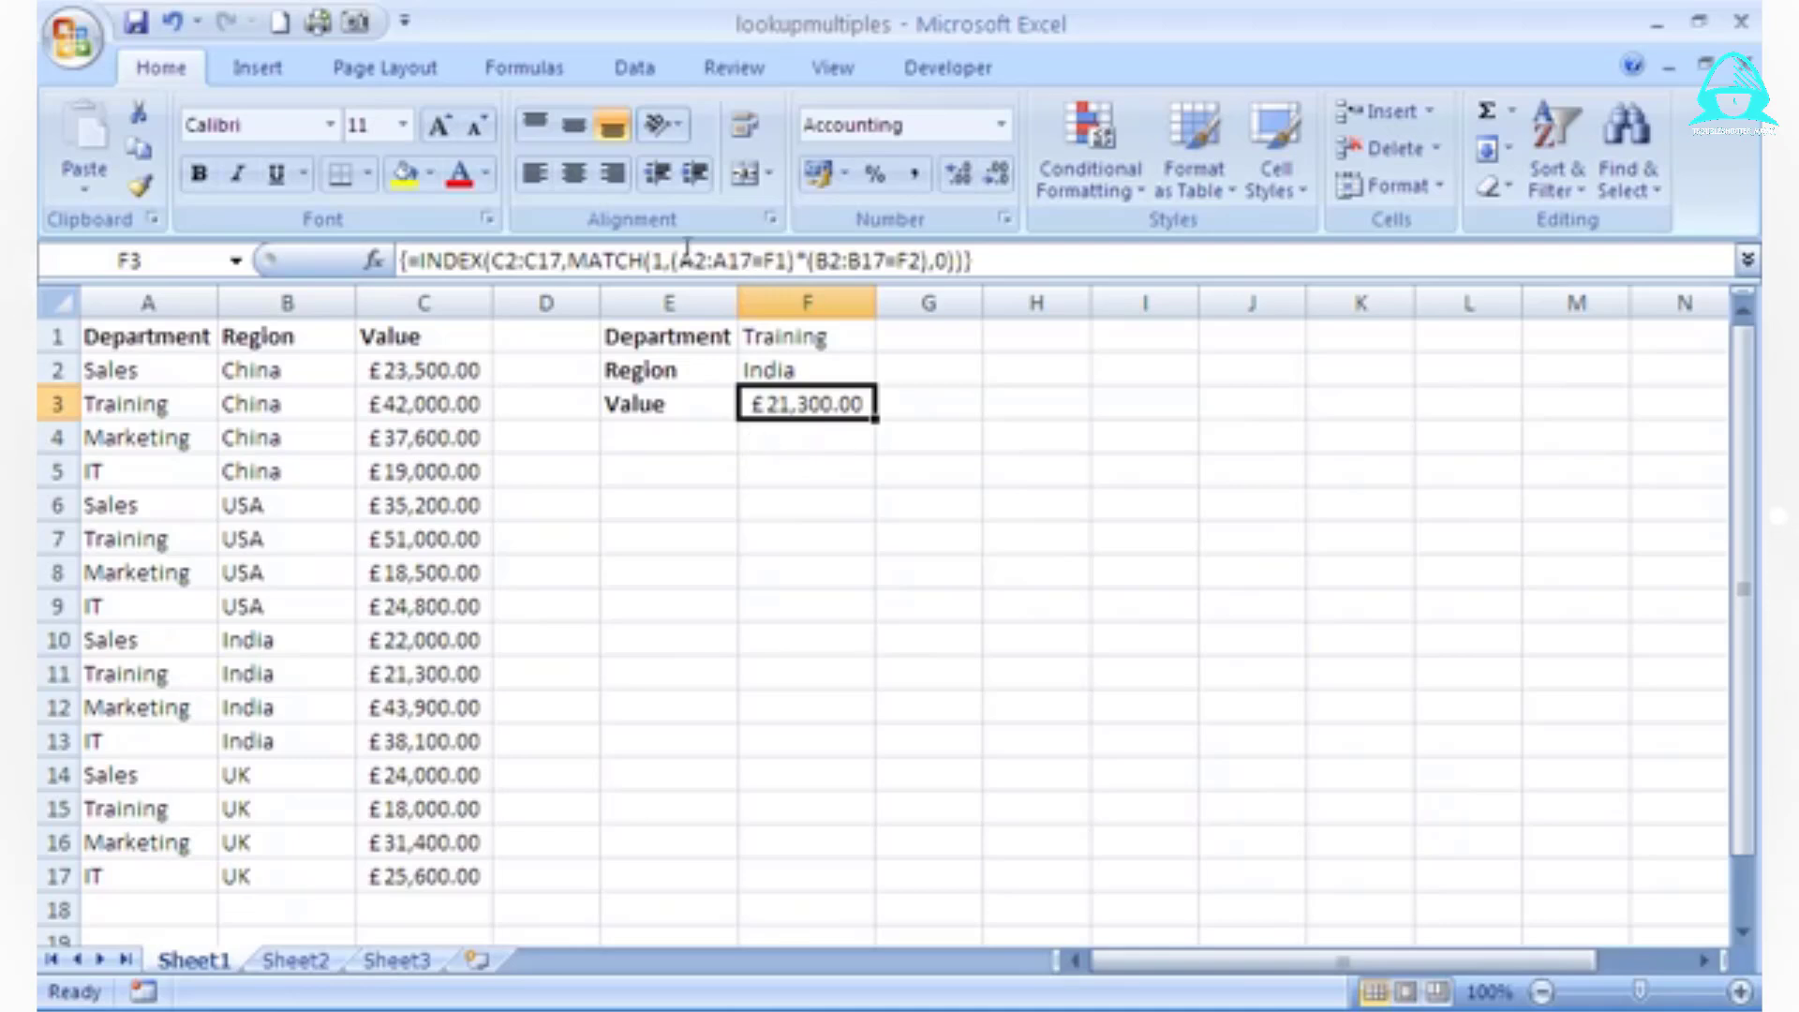